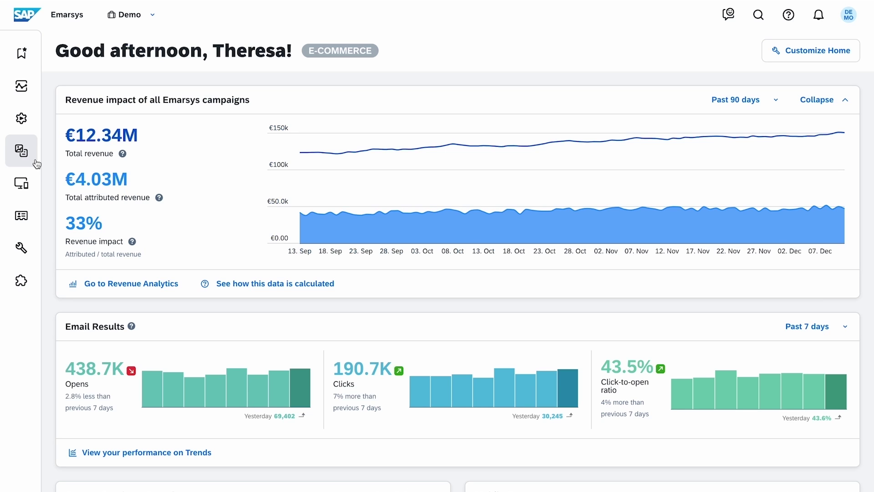
Open the Content Blocks page and start a new content block
mouse_move(35, 164)
click(269, 295)
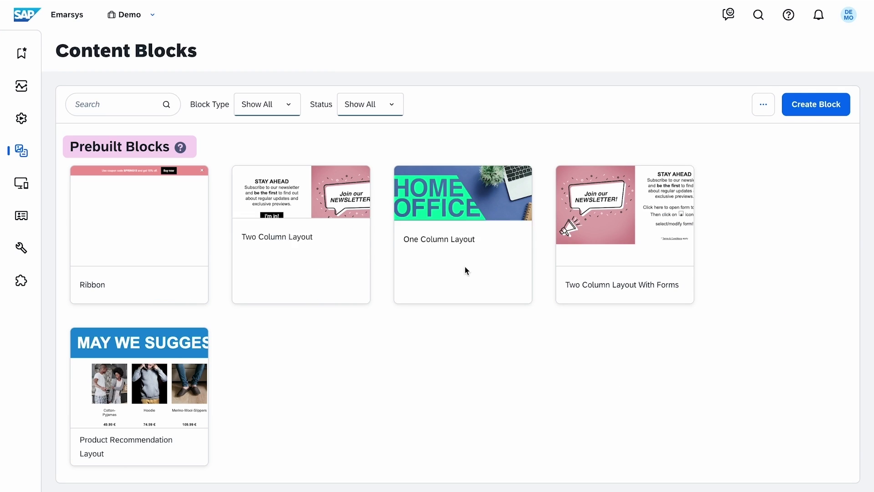
mouse_move(471, 267)
click(489, 285)
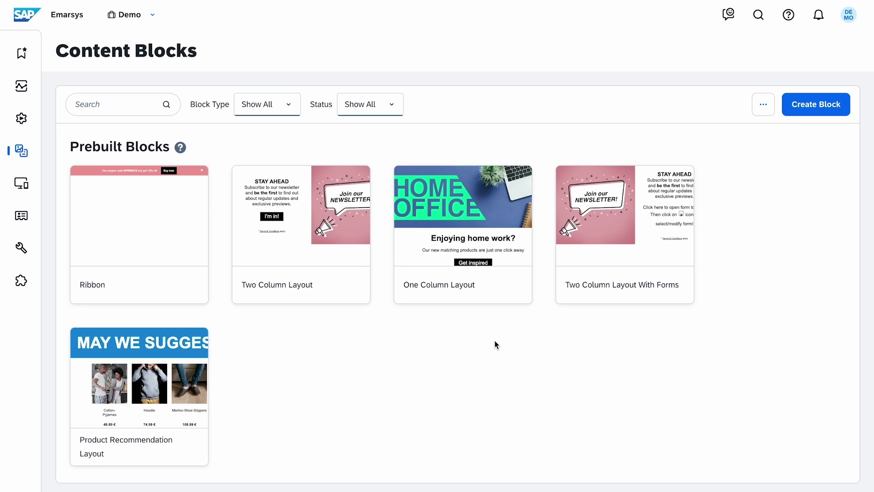
click(821, 112)
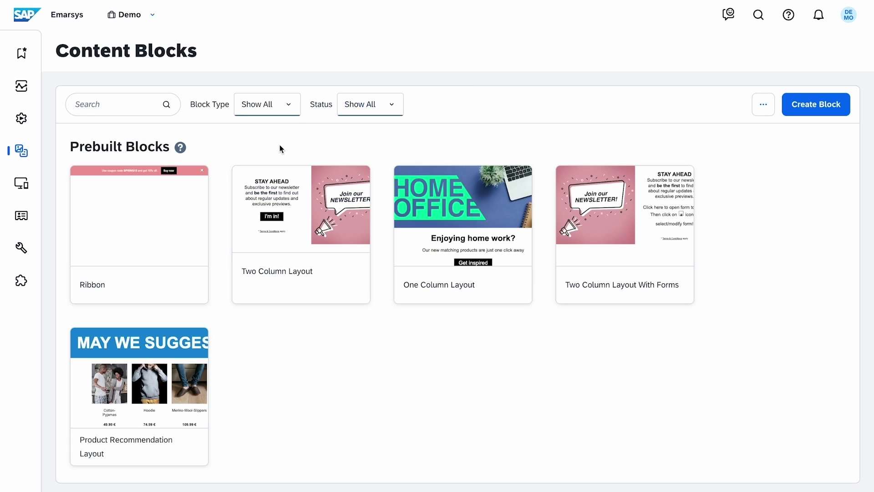
Filter the blocks to Branded type only, then show all block types again
click(291, 112)
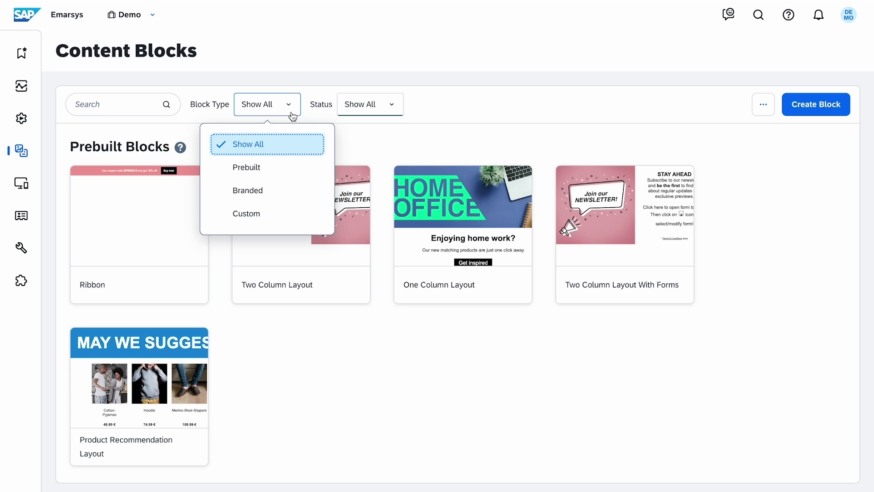
click(296, 192)
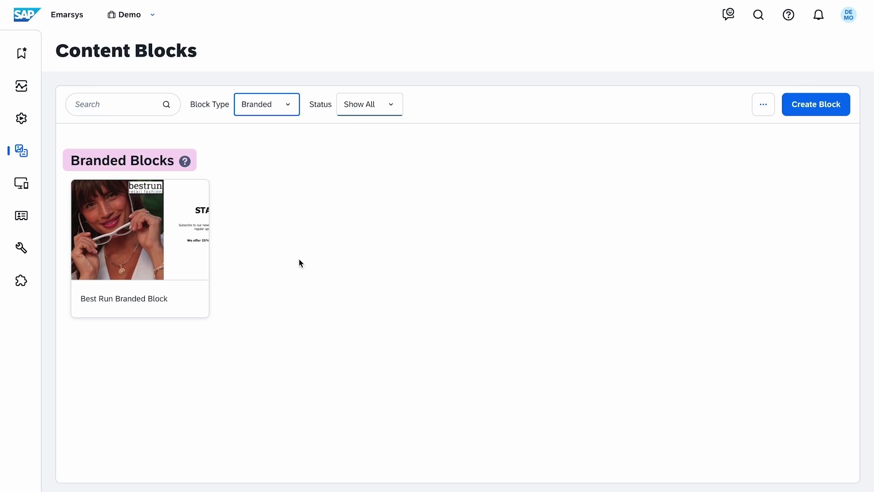
click(291, 109)
click(294, 145)
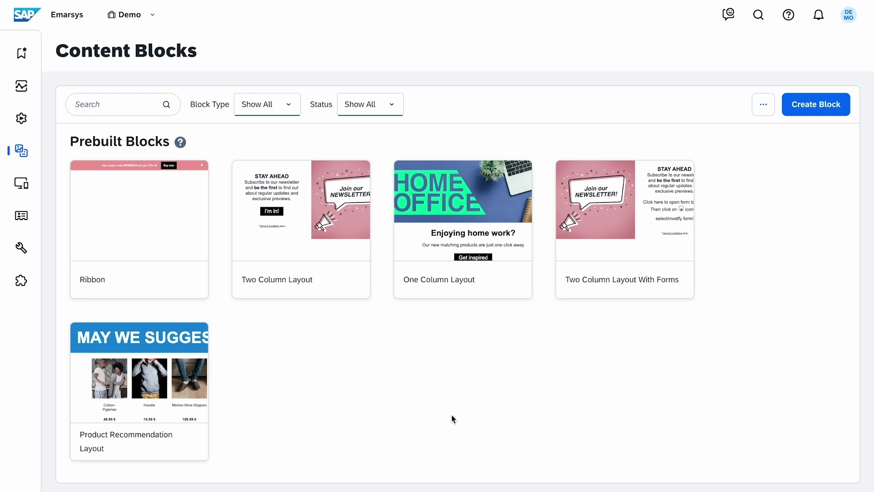
scroll(453, 418, down, 5)
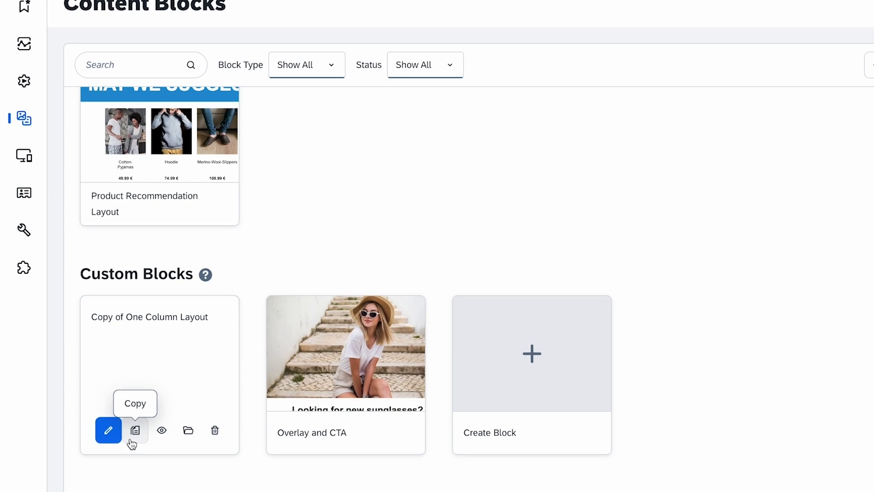
click(109, 431)
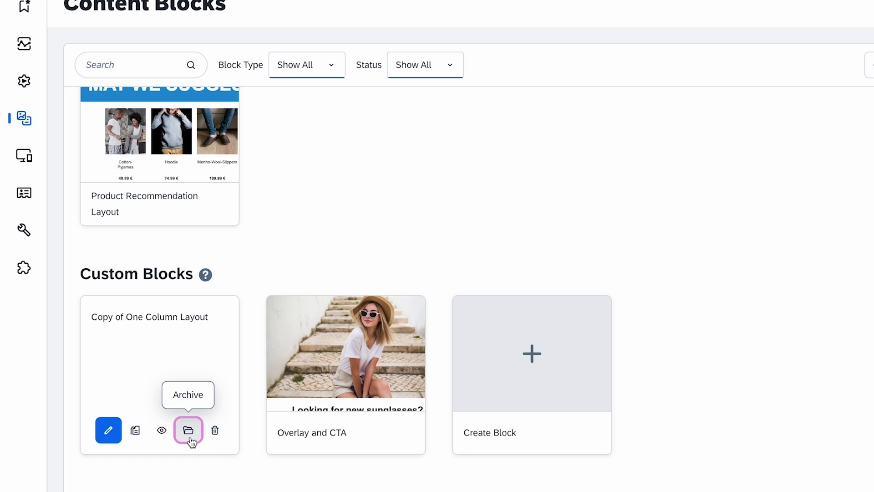
scroll(328, 400, up, 5)
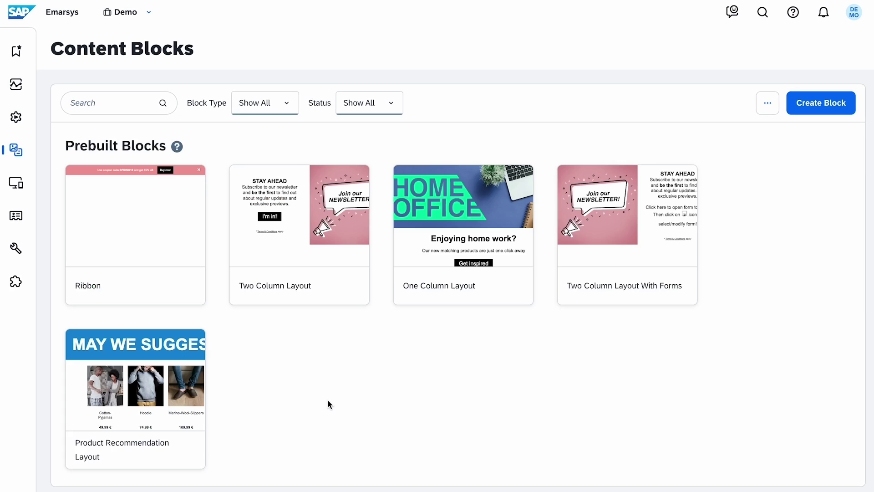
Check the search field and the available Block Type and Status filter options
click(163, 117)
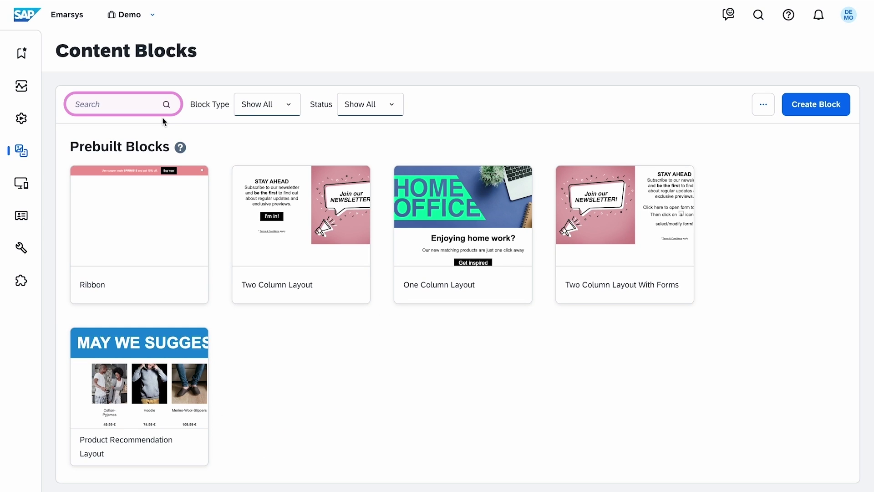
click(296, 109)
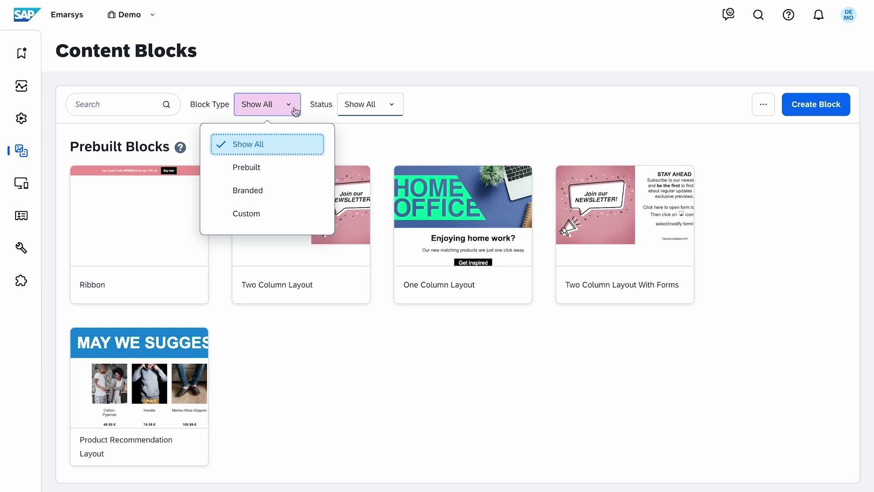
click(399, 112)
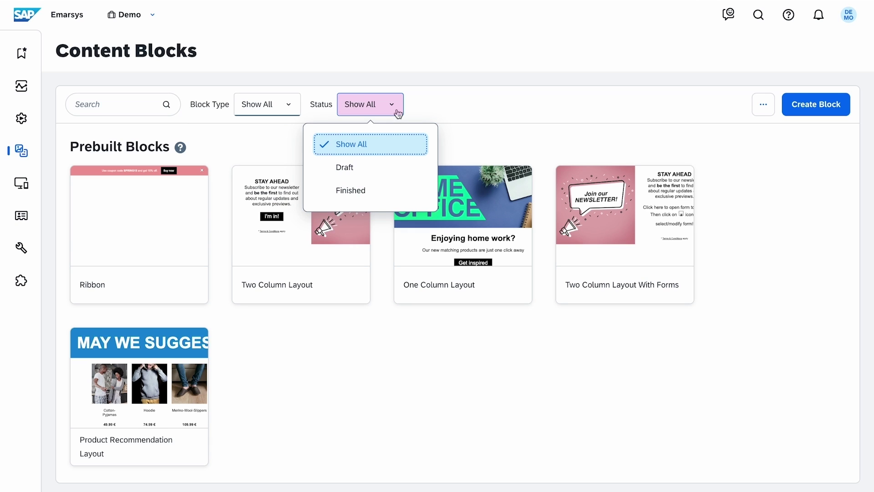
click(665, 368)
Switch the blocks to List View and back to Card View, then show deleted blocks
click(763, 104)
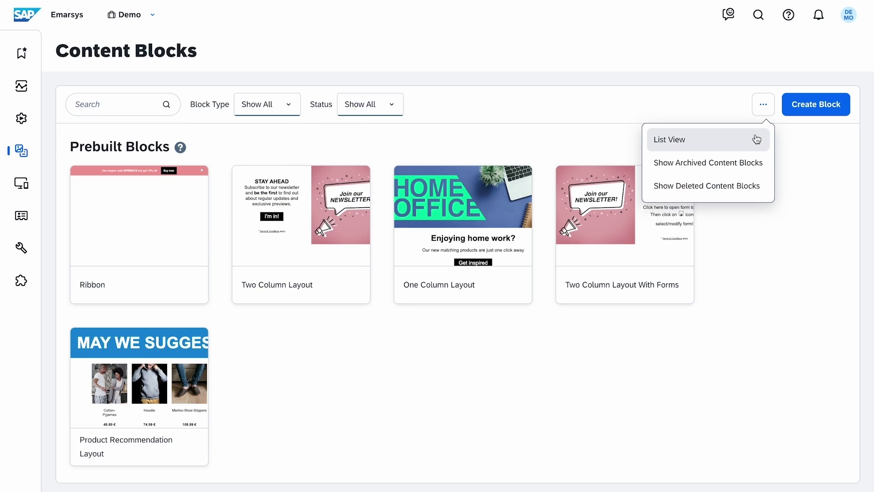
click(756, 140)
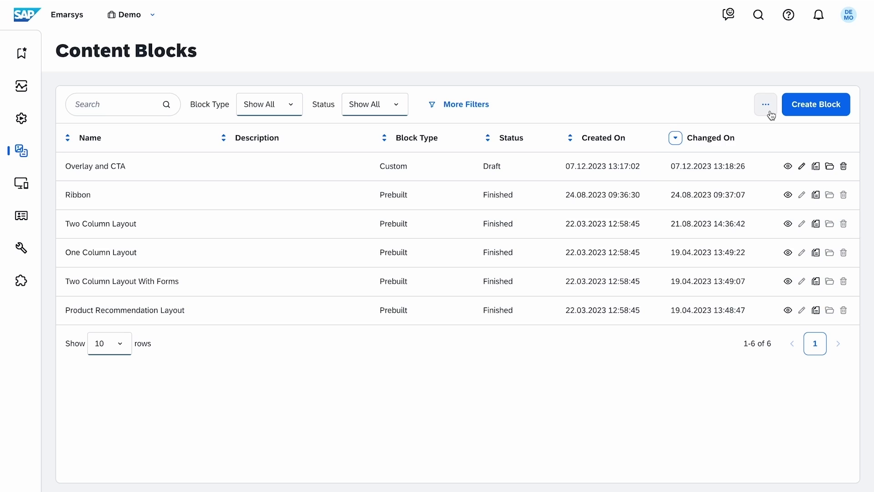
click(765, 104)
click(761, 140)
click(764, 104)
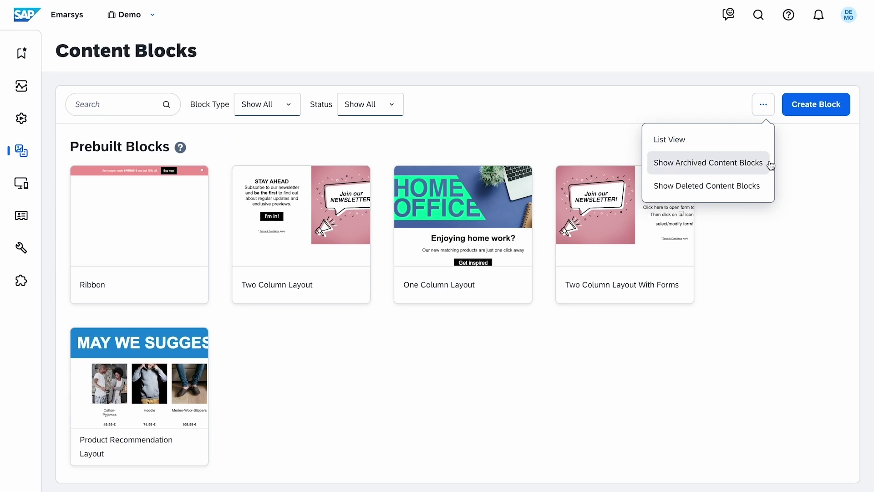
click(769, 191)
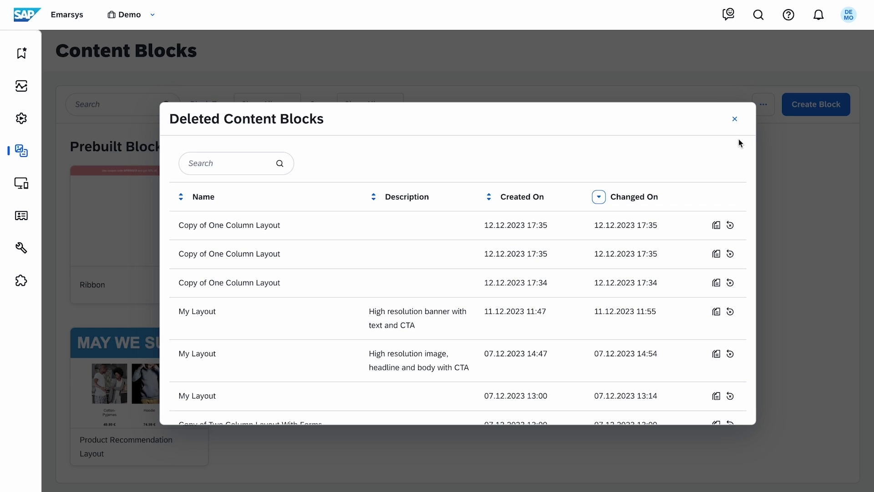
Close the deleted blocks list, copy One Column Layout, and edit the copy
click(773, 124)
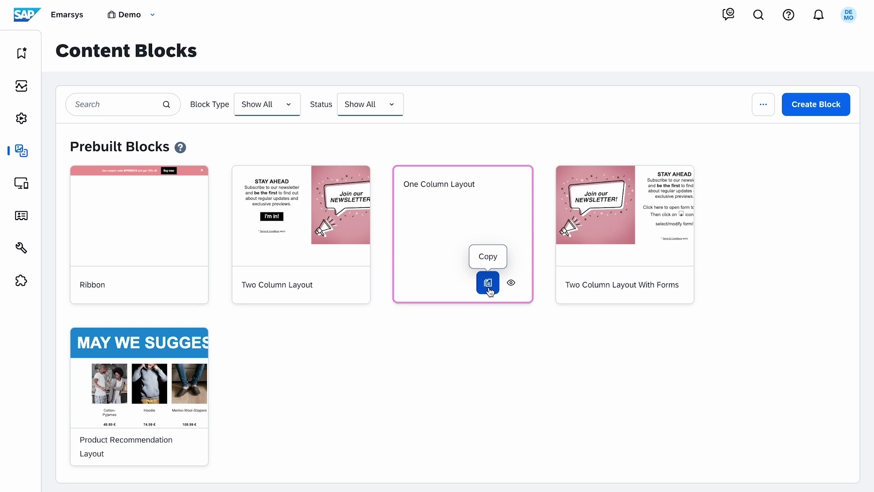
click(490, 290)
scroll(420, 425, down, 5)
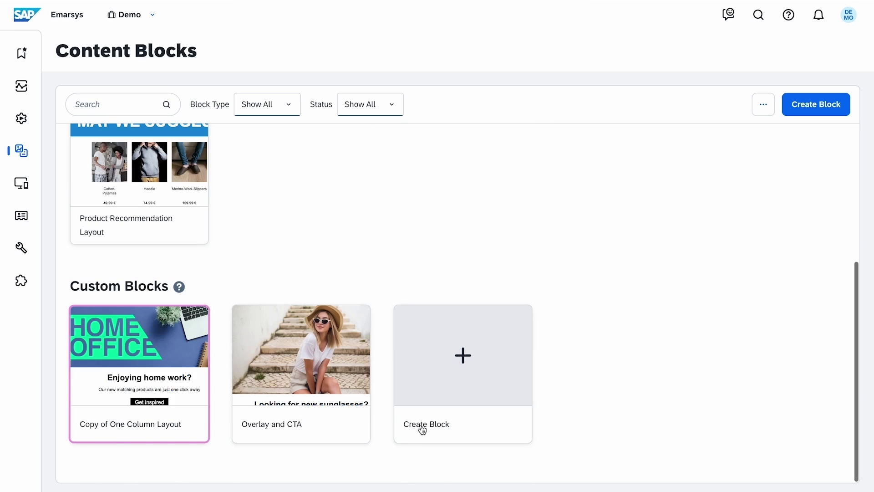
click(103, 431)
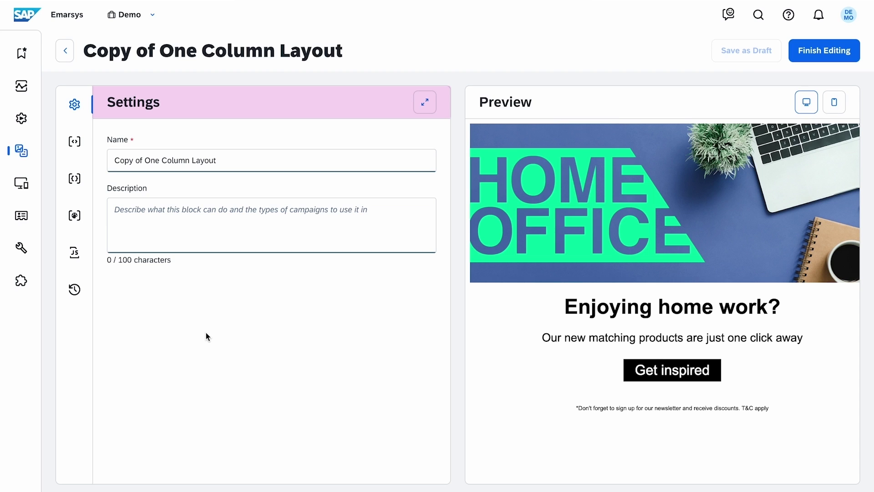
Rename the copy 'My Layout' with description 'High resolution banner with text and CTA'
triple_click(244, 162)
text(My Layout)
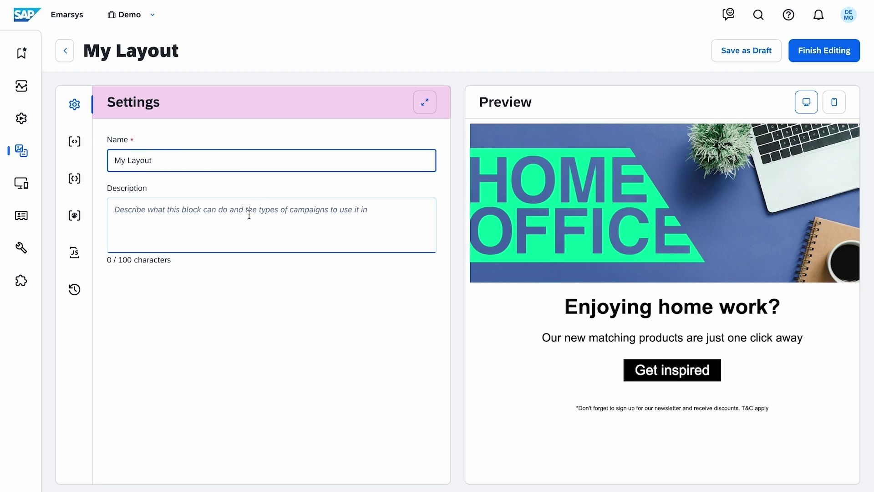
click(247, 213)
text(High resolution banner with text and CTA)
click(248, 297)
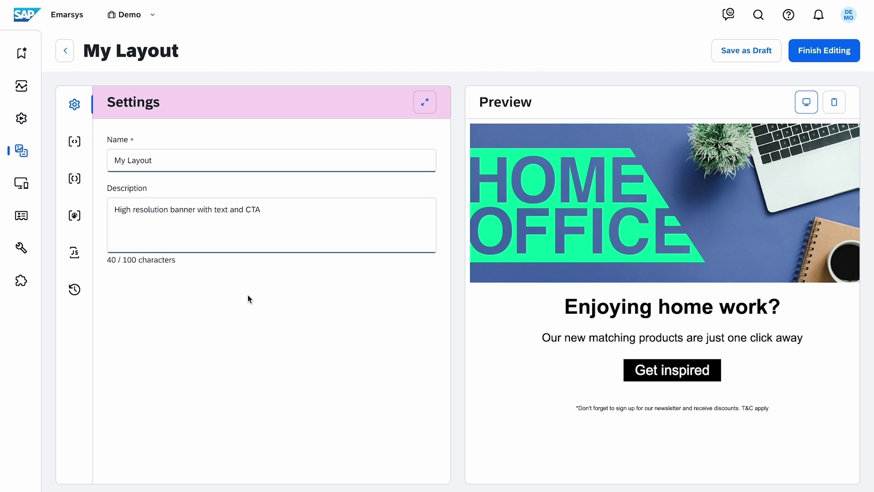
View the block's HTML code, browsing Insert options and toggling the full-width code view
click(75, 142)
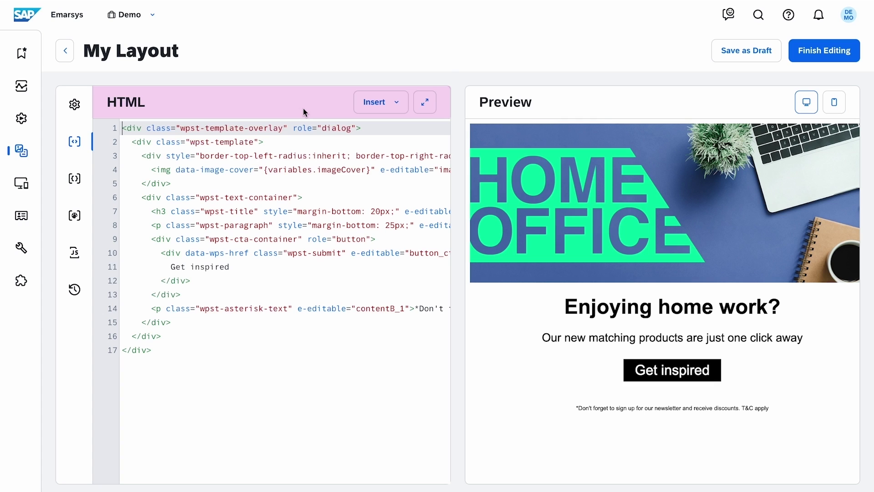
click(397, 106)
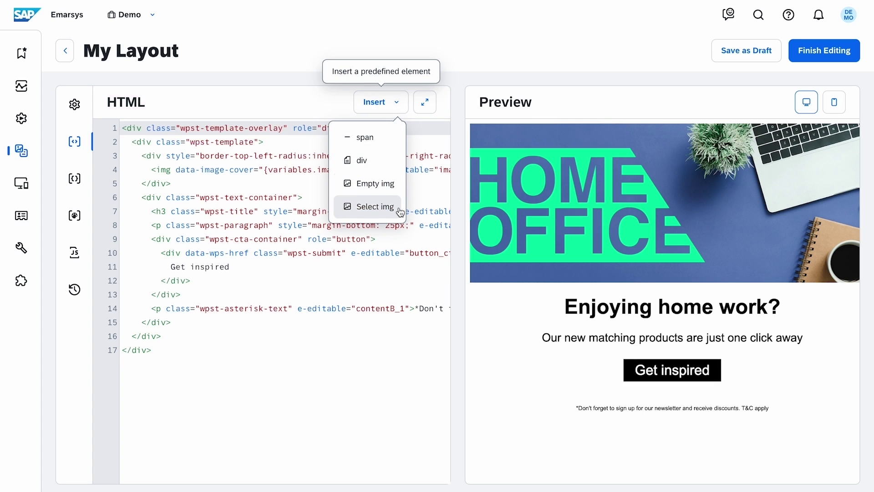
click(428, 121)
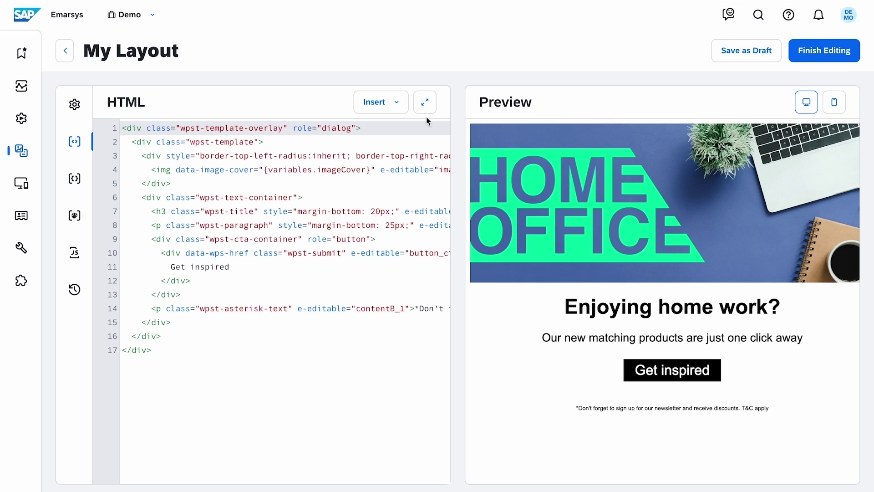
click(425, 102)
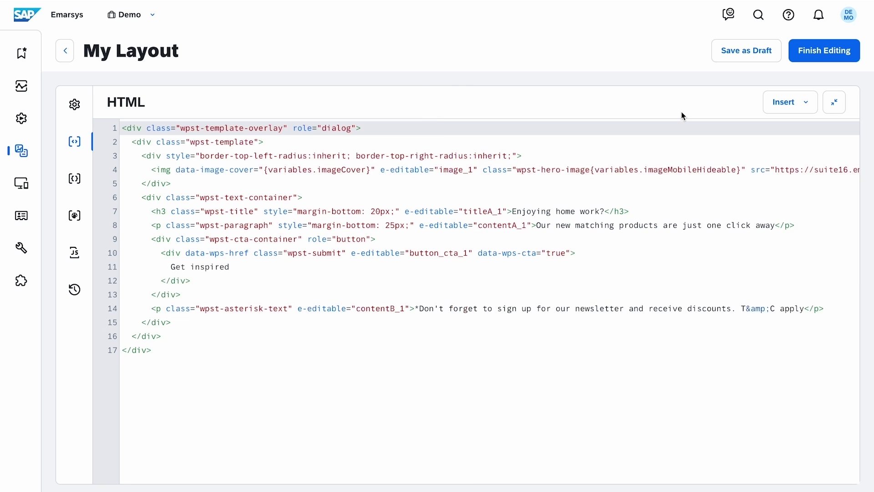
click(834, 103)
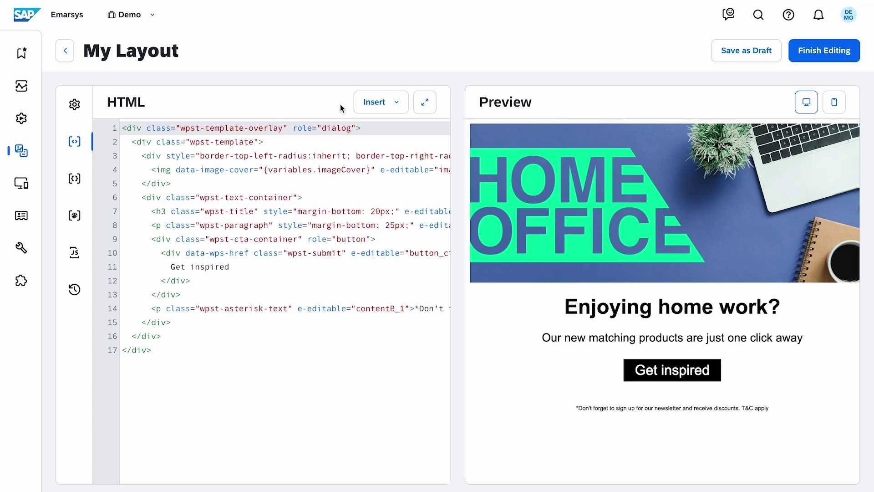
Set the textDefaultColor variable's default value to #6984d1 and apply the change
click(87, 187)
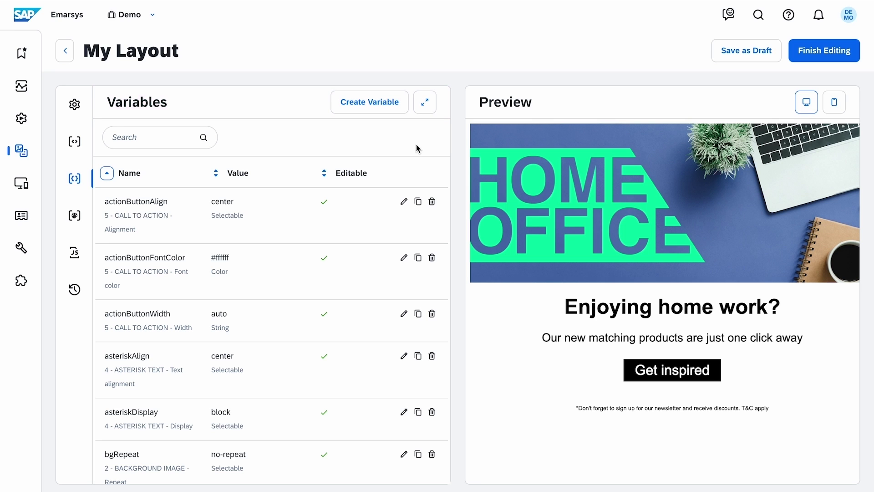
scroll(446, 189, down, 15)
scroll(449, 255, down, 18)
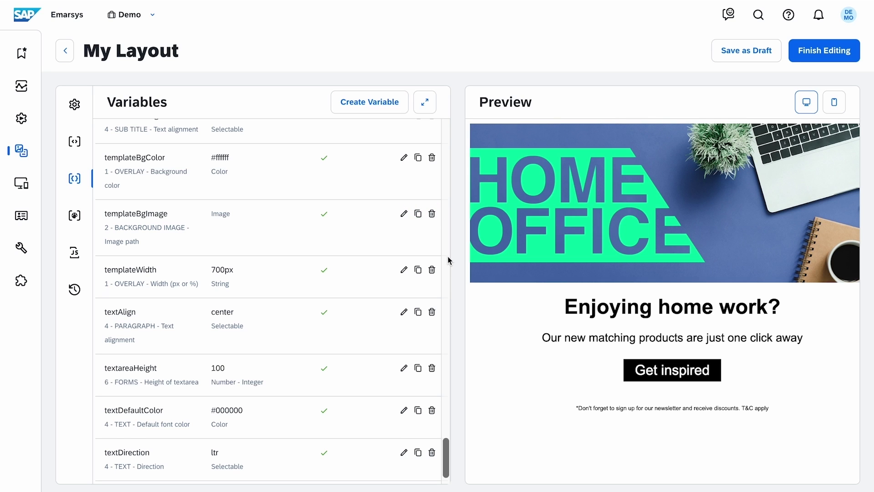
scroll(449, 260, down, 1)
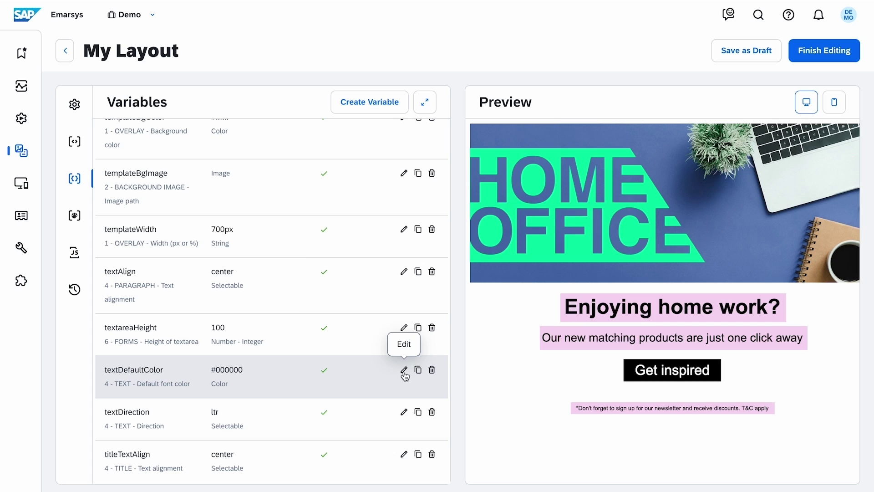
click(404, 370)
click(292, 324)
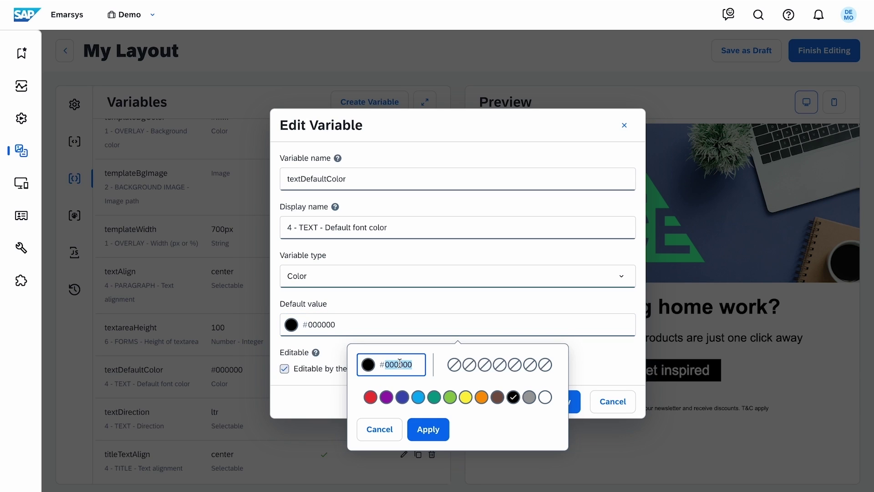
text(6984d1)
click(429, 430)
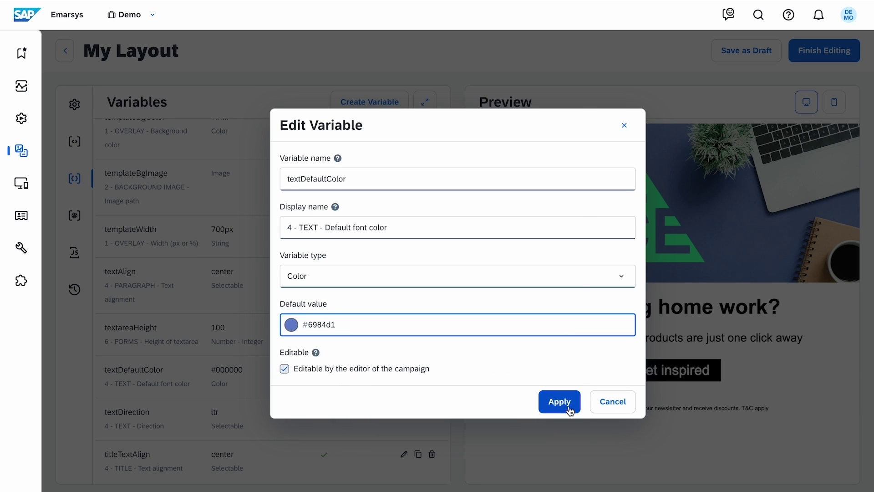
click(563, 403)
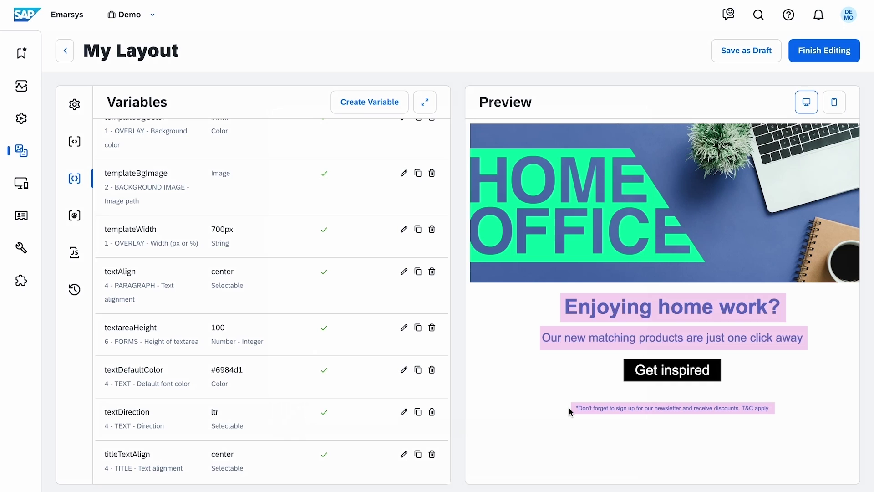
Review the CSS styles and JavaScript, then check Editing History in mobile and desktop previews
click(74, 215)
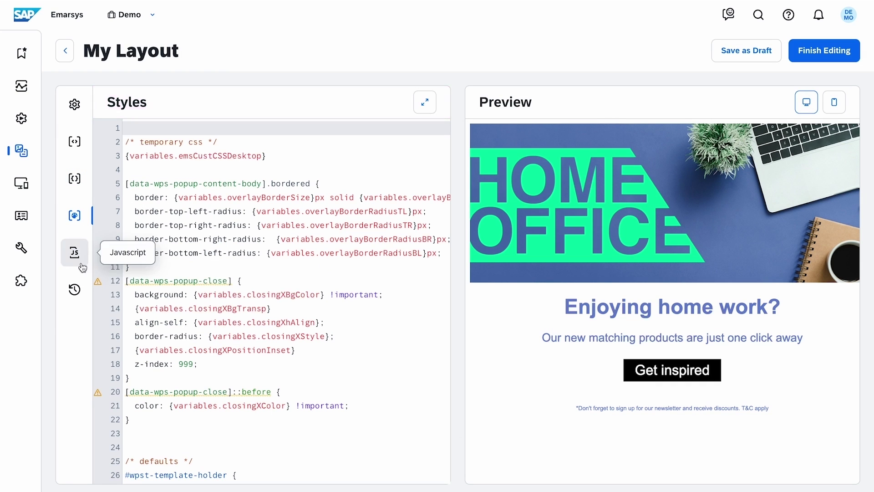
click(74, 252)
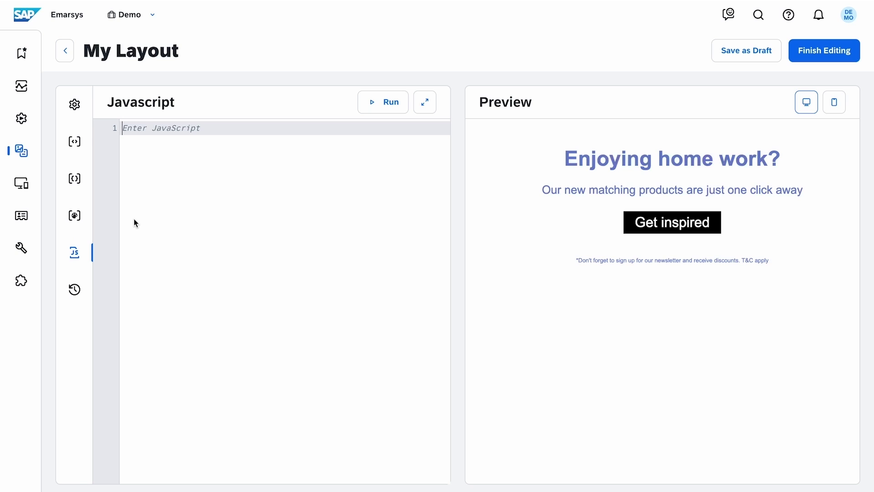
click(79, 296)
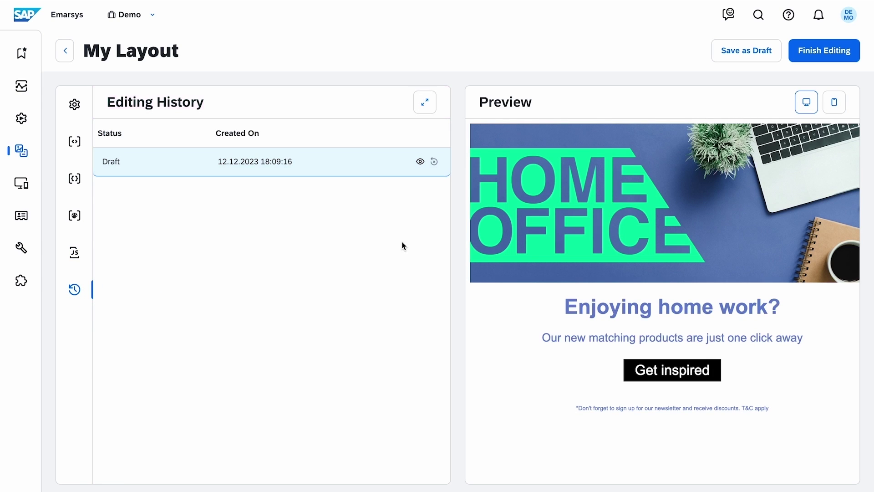
click(833, 105)
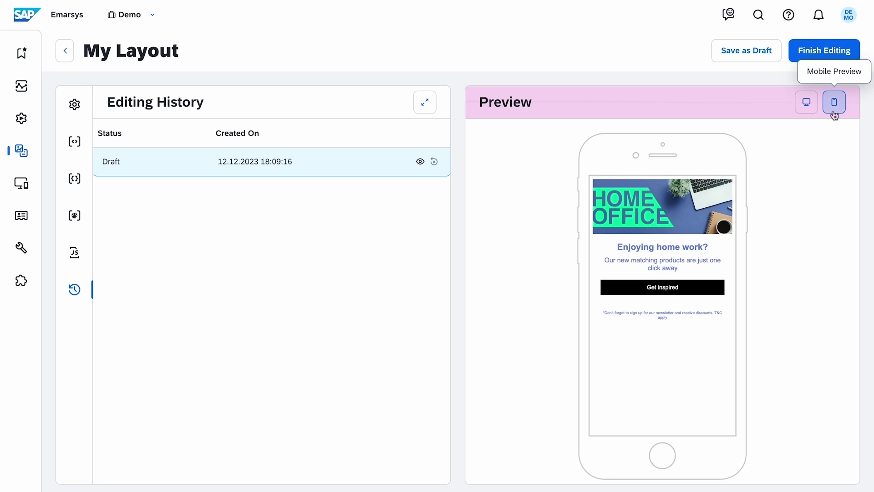
click(806, 102)
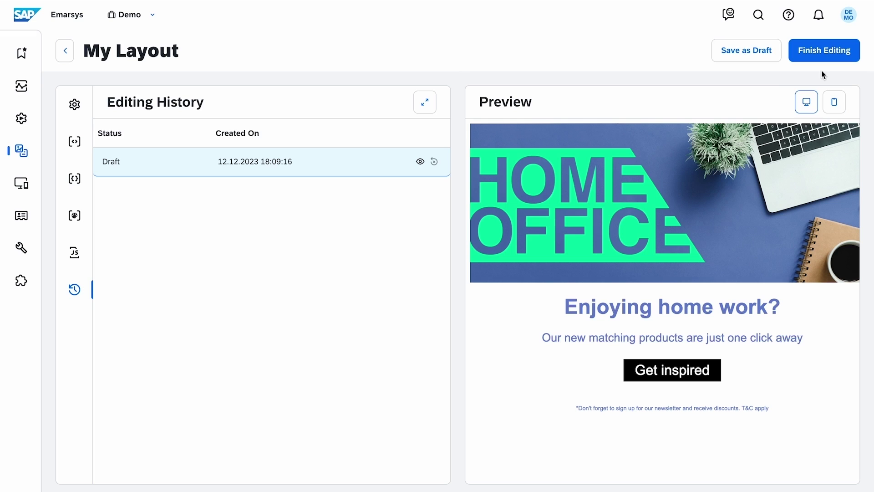
Finish editing My Layout, then create a block-based Overlay campaign from Web Channel Campaigns
click(824, 51)
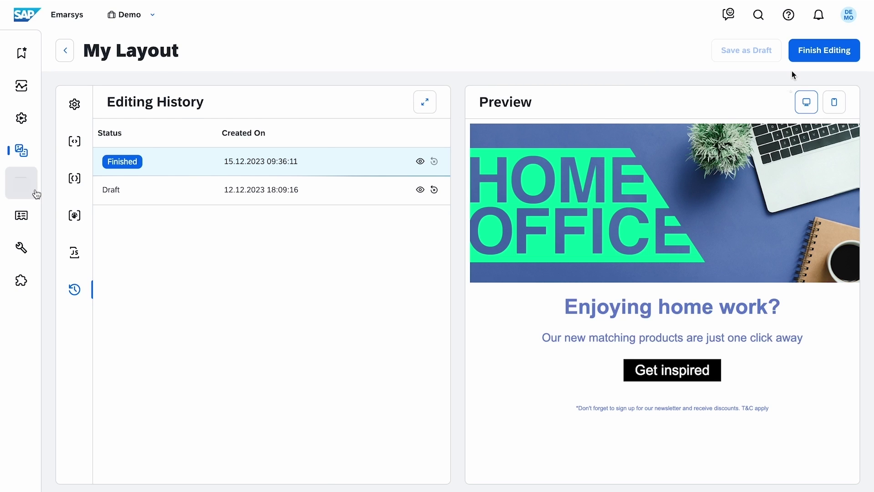
mouse_move(36, 194)
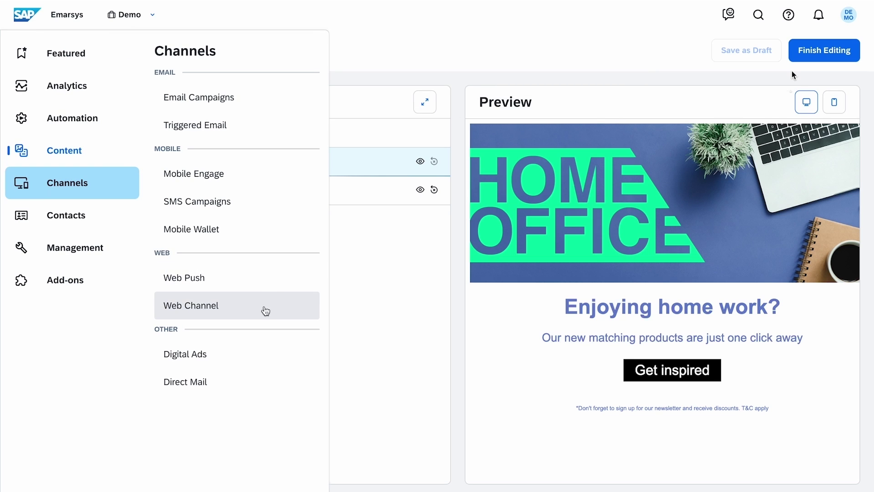
click(268, 309)
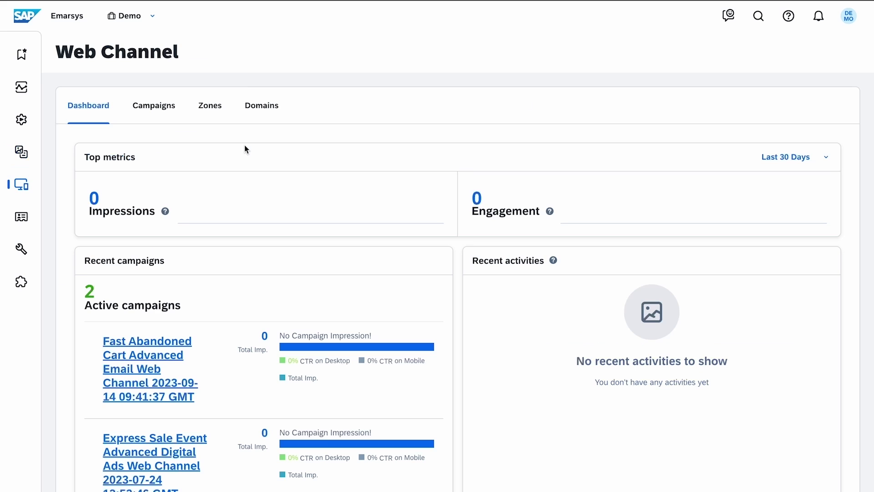
click(174, 120)
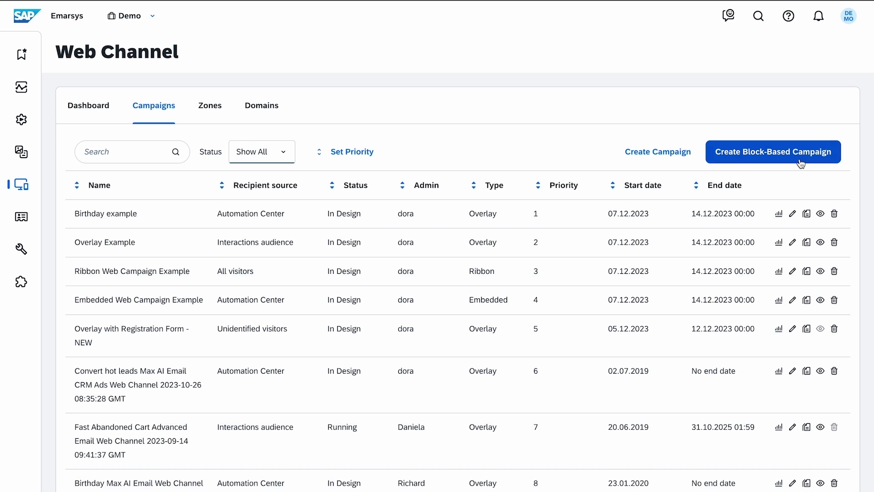
click(801, 163)
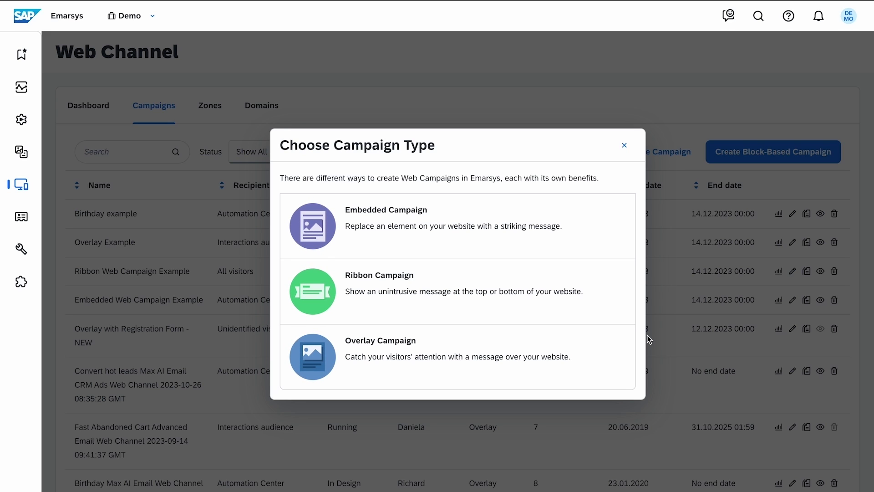
click(611, 357)
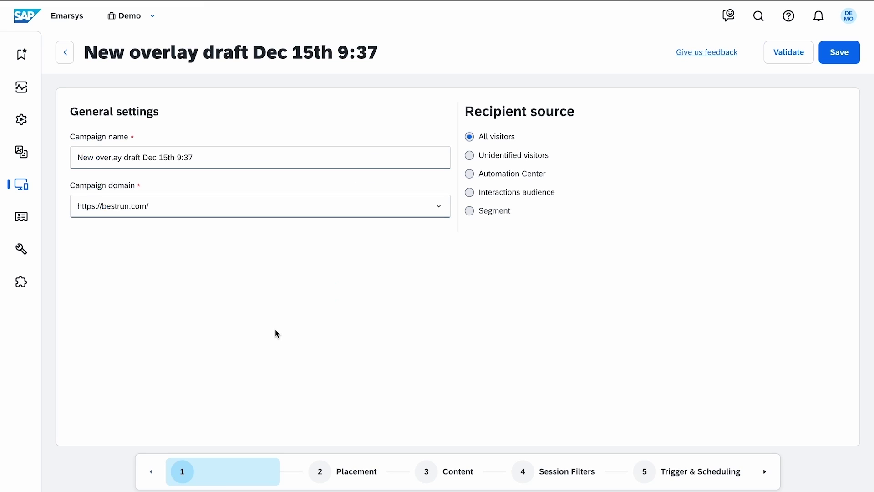
Name the campaign 'Abandoned Browse Overlay', keep the bestrun.com domain, and choose Interactions audience
click(298, 148)
key(ctrl+a)
text(Abandoned Browse Overlay)
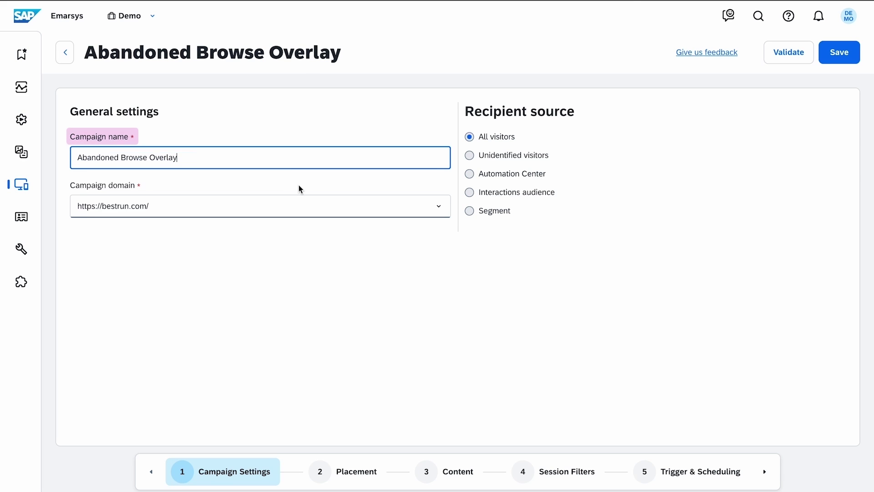
key(Tab)
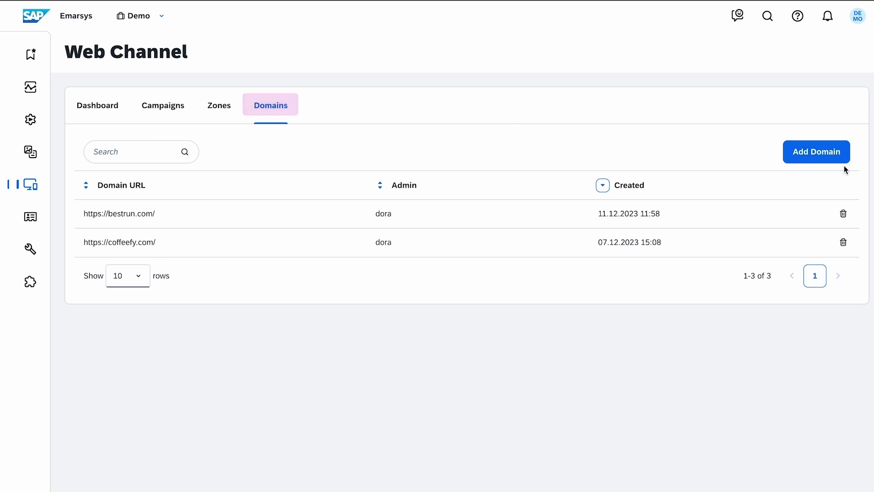
click(848, 219)
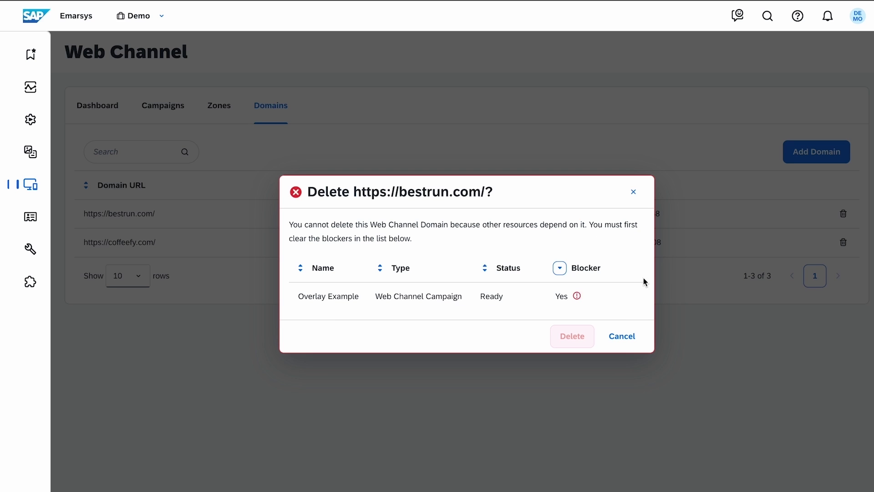
click(636, 348)
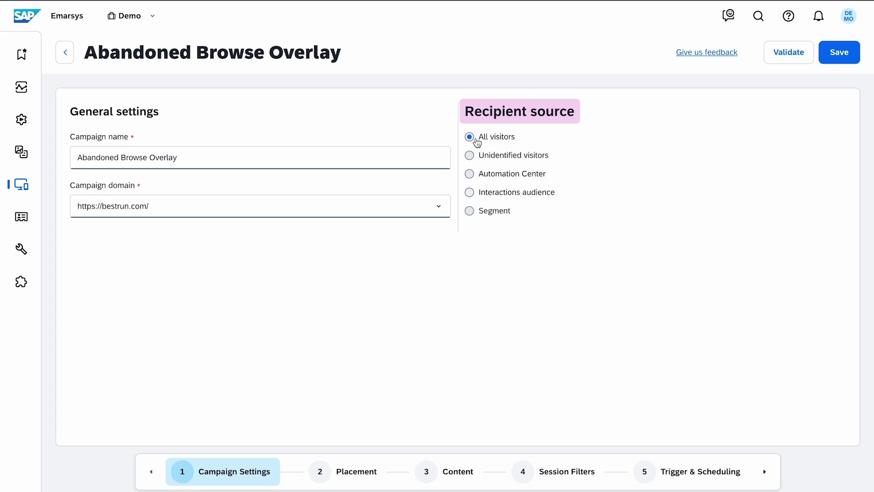
click(471, 194)
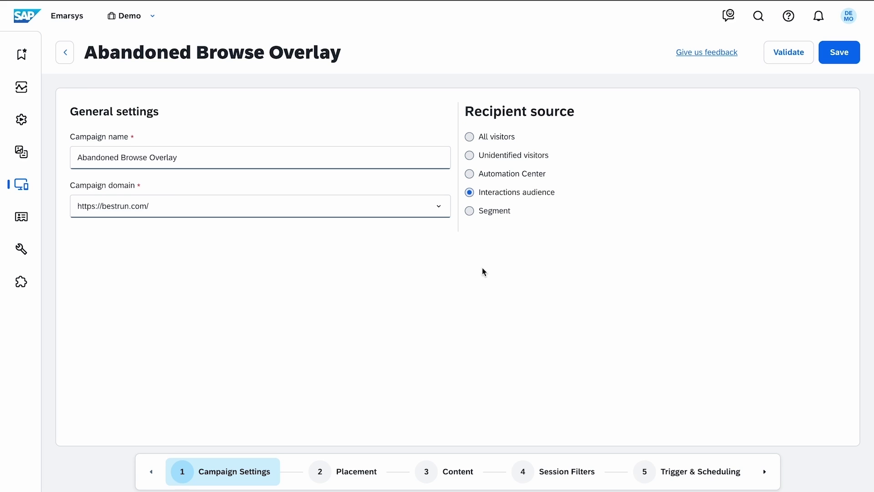
Keep the overlay on All pages and browse the preview to Women, then back home
click(369, 482)
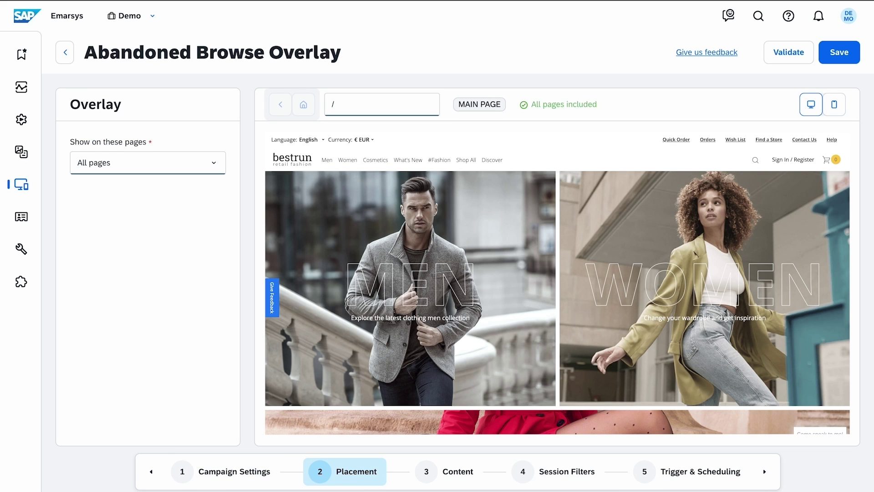
click(220, 171)
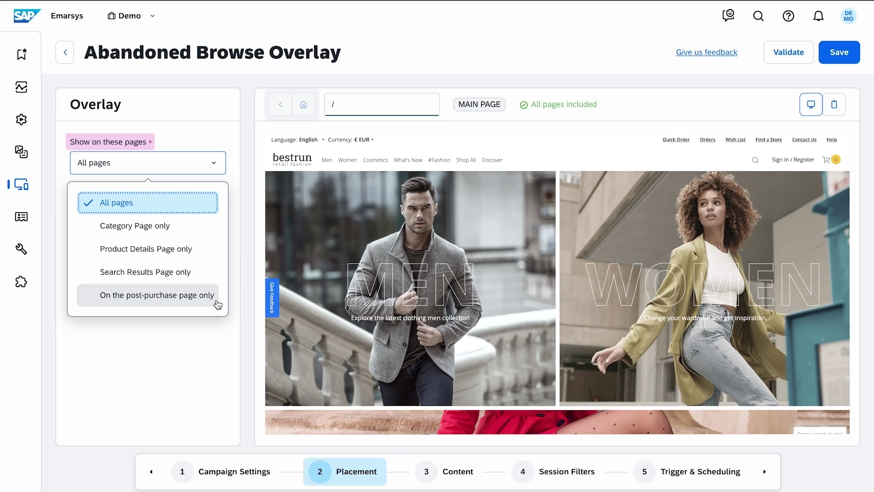
click(216, 214)
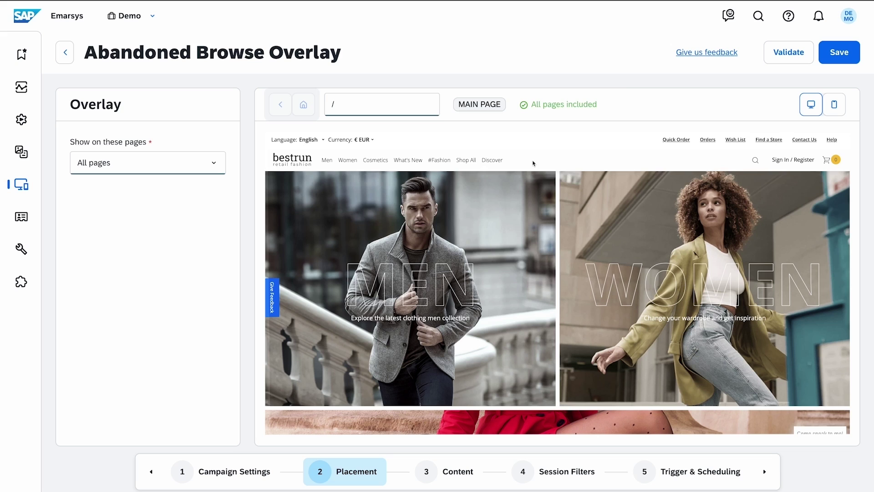
click(348, 160)
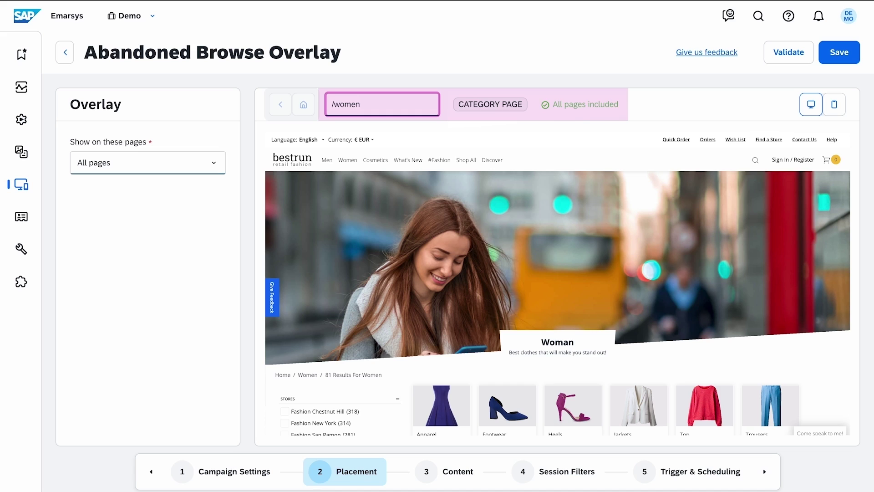
key(BackSpace)
key(BackSpace)
key(BackSpace)
key(BackSpace)
key(BackSpace)
key(Return)
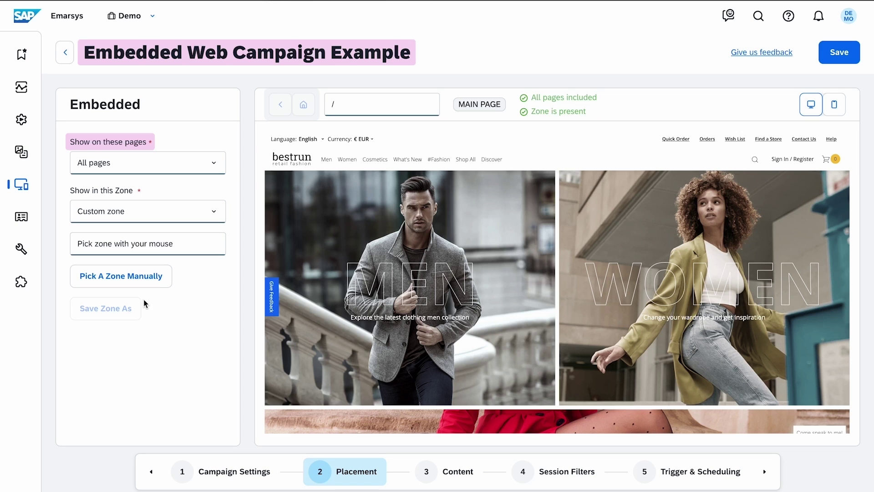
Create an embedded zone named 'Search' on the site's search icon and return to the campaign
click(166, 287)
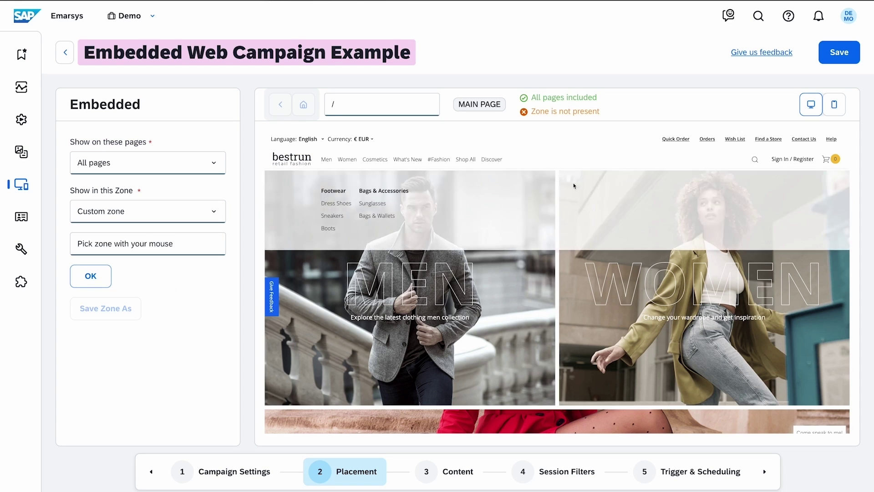
click(751, 167)
click(209, 272)
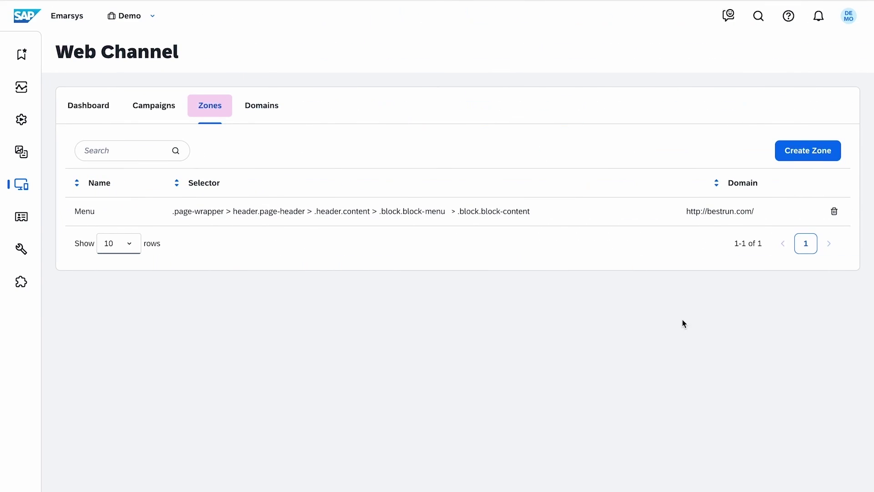
click(824, 157)
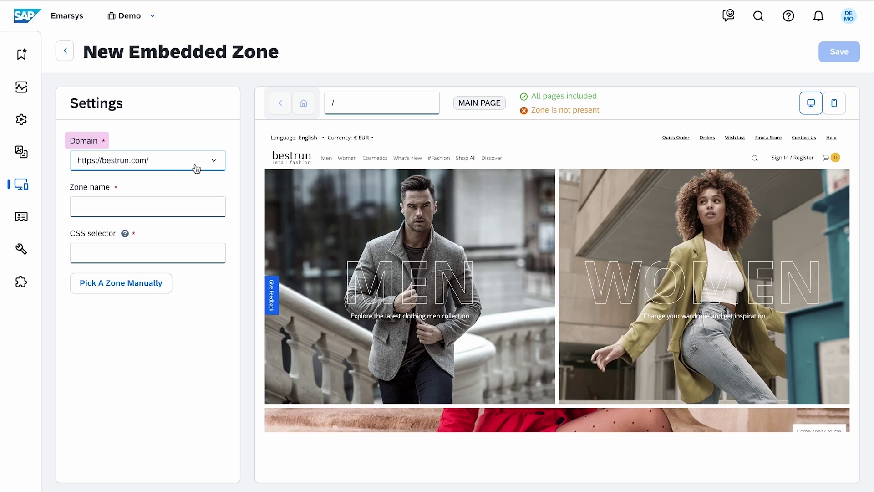
click(171, 291)
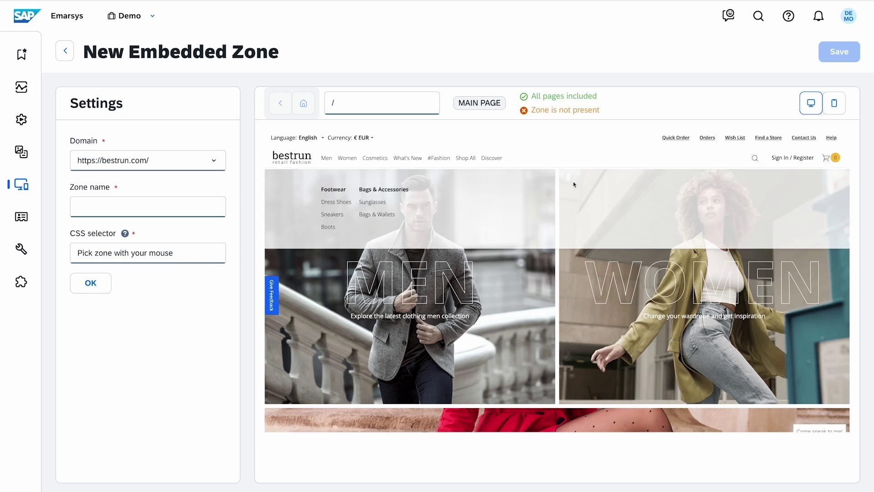
click(752, 164)
click(190, 201)
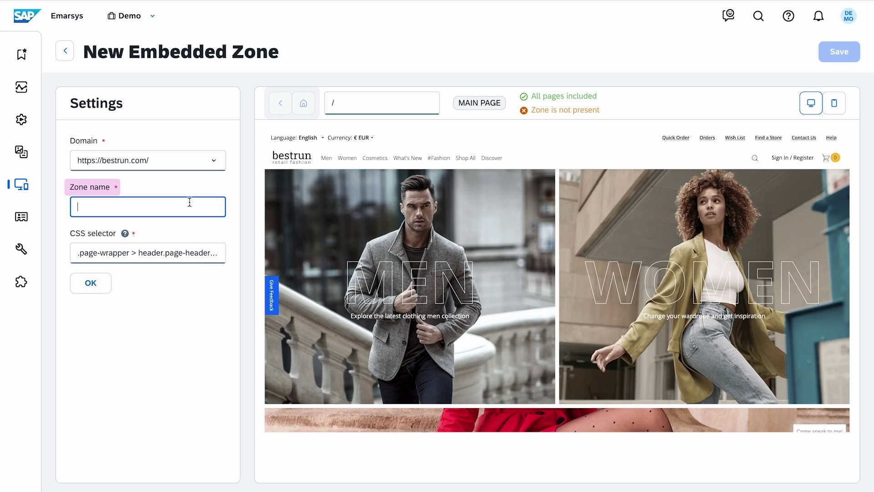
text(Search)
click(99, 289)
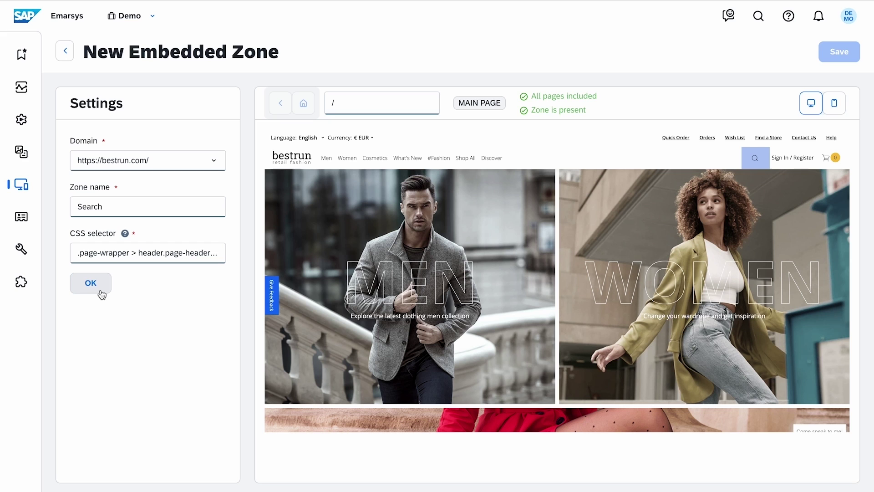
click(65, 51)
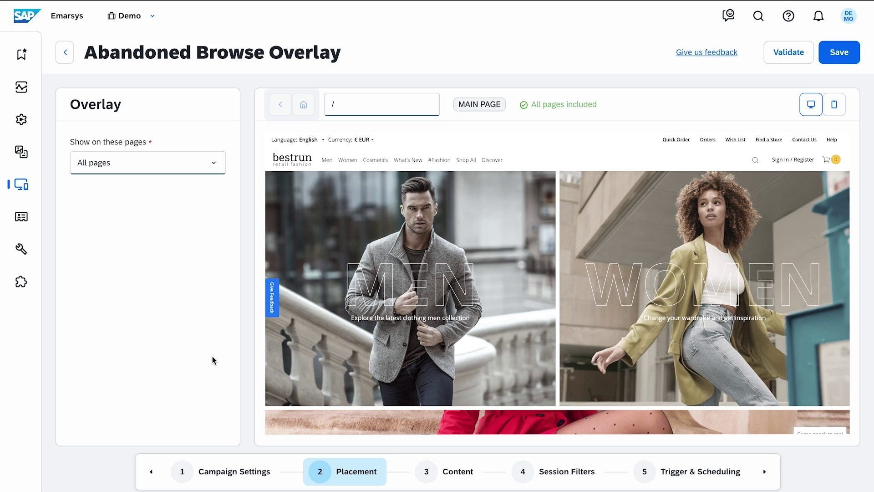
Use My Layout as the campaign content and swap its banner for the Banner_10off image
click(468, 481)
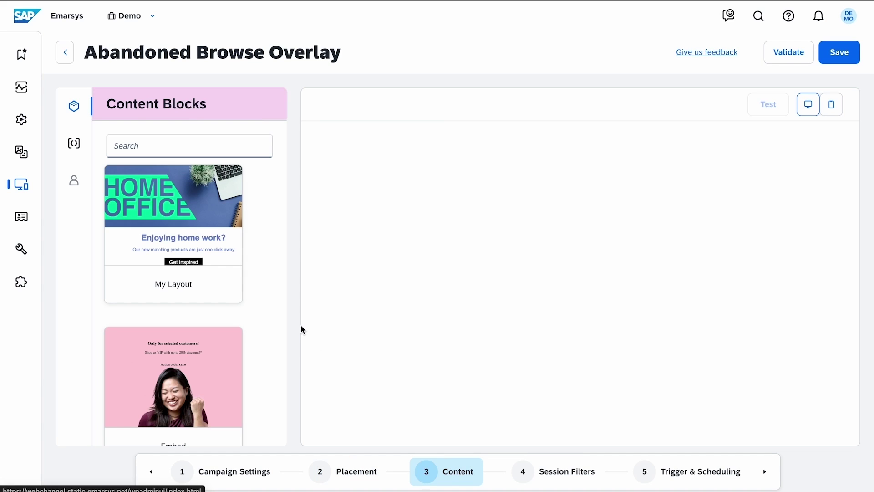
mouse_move(238, 220)
click(195, 289)
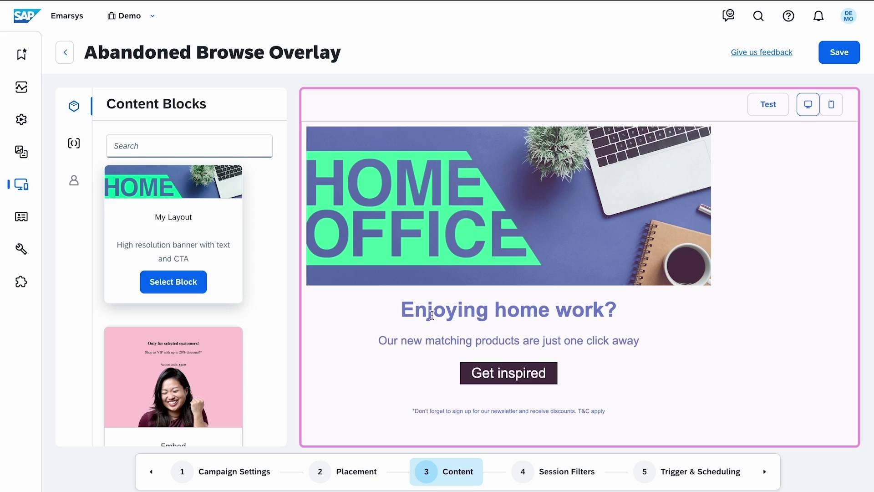
click(518, 309)
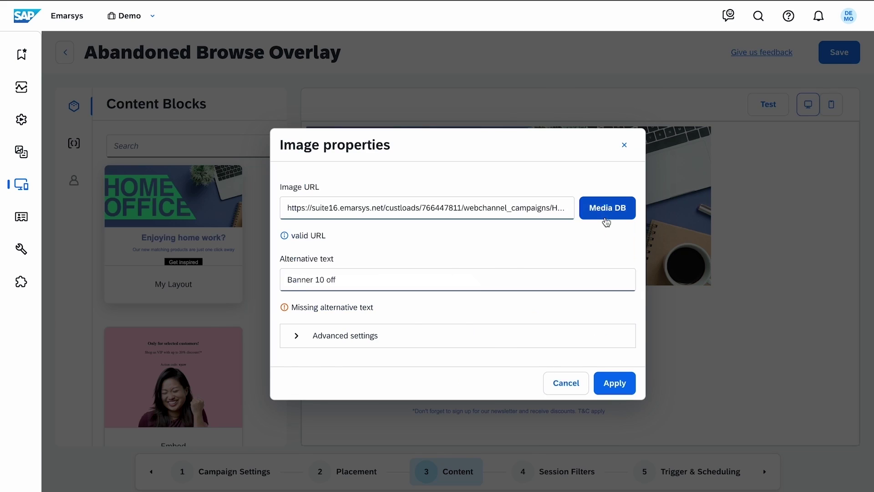
click(605, 215)
mouse_move(356, 178)
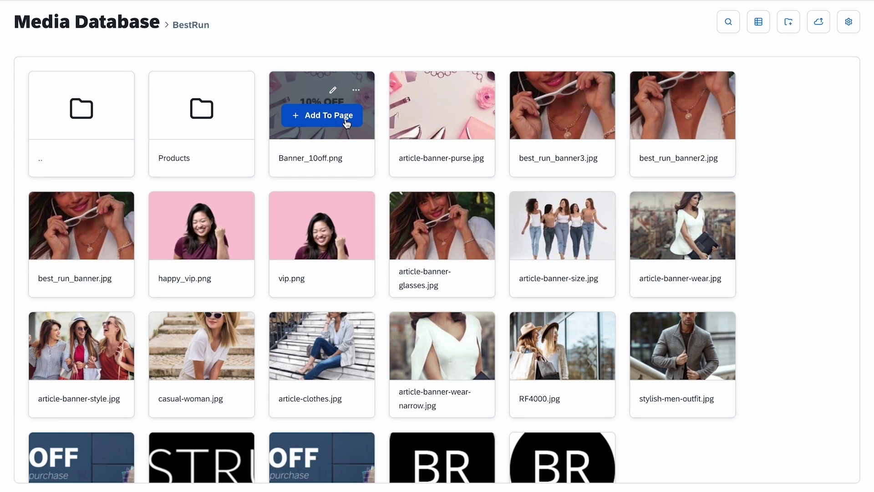
click(319, 113)
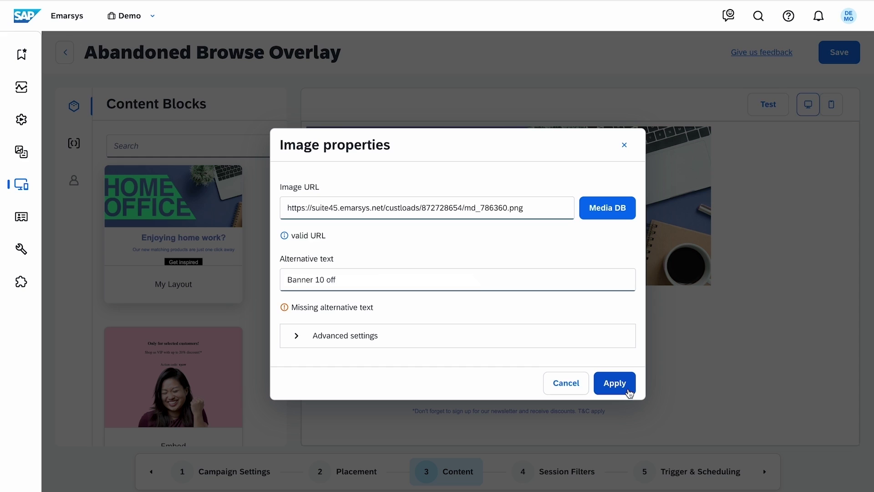
click(614, 383)
triple_click(588, 330)
text(Looking for new inspirations?)
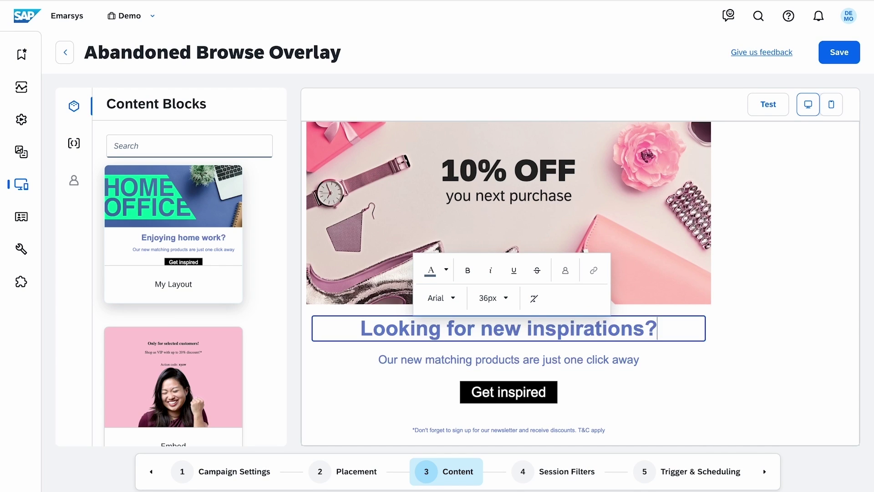
triple_click(567, 359)
text(Our newest products are just one click away)
click(632, 378)
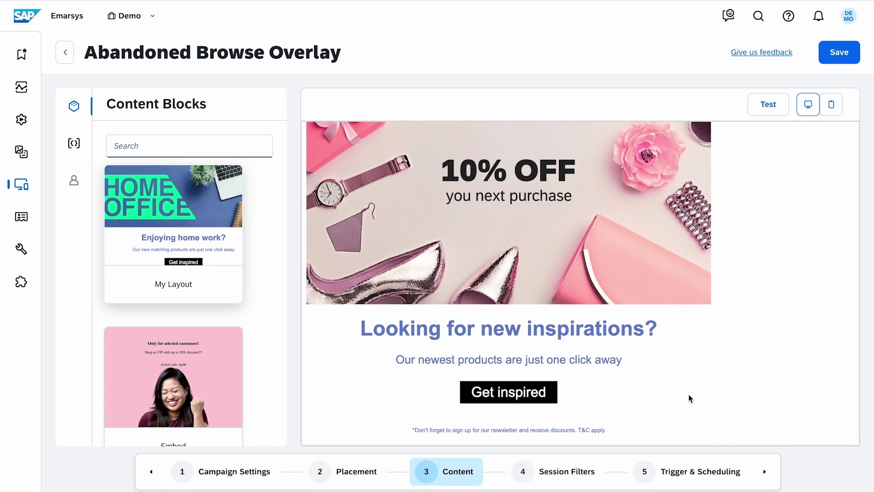
triple_click(509, 396)
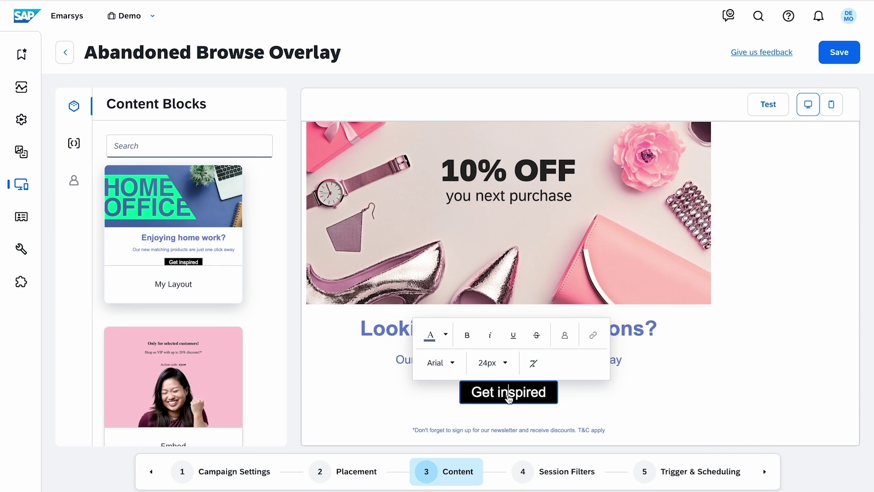
click(593, 335)
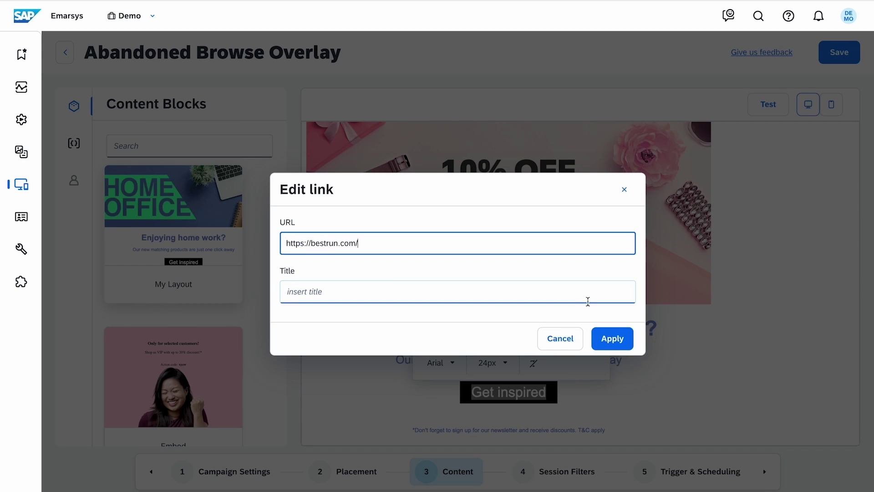
click(612, 340)
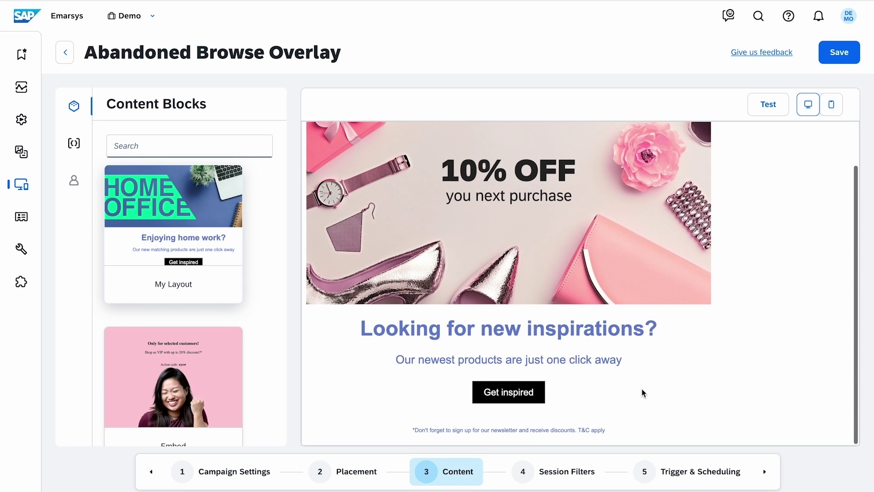
In the Variables Editor, set the CALL TO ACTION background colour to the indigo swatch #3f51b5
click(73, 143)
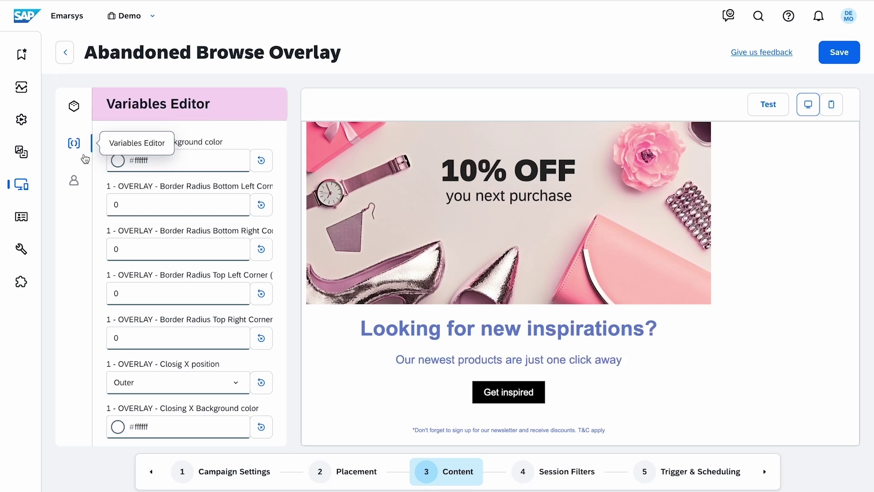
scroll(283, 367, down, 10)
click(118, 169)
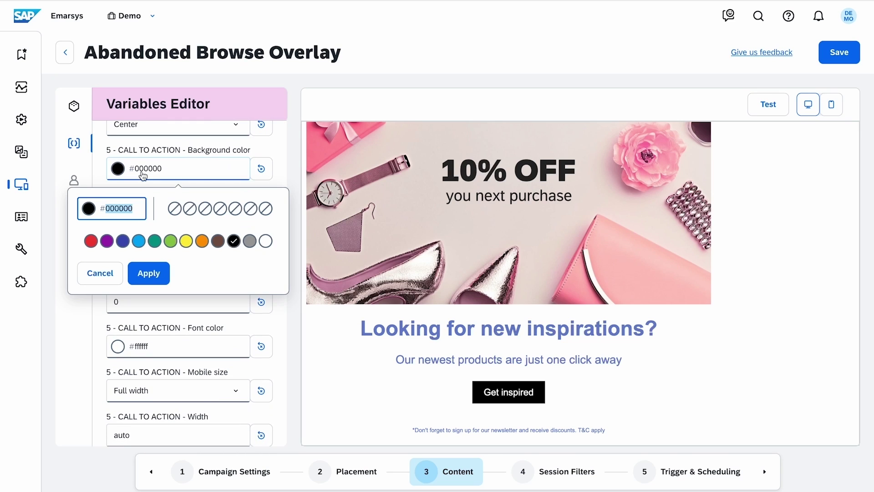
click(122, 241)
click(151, 274)
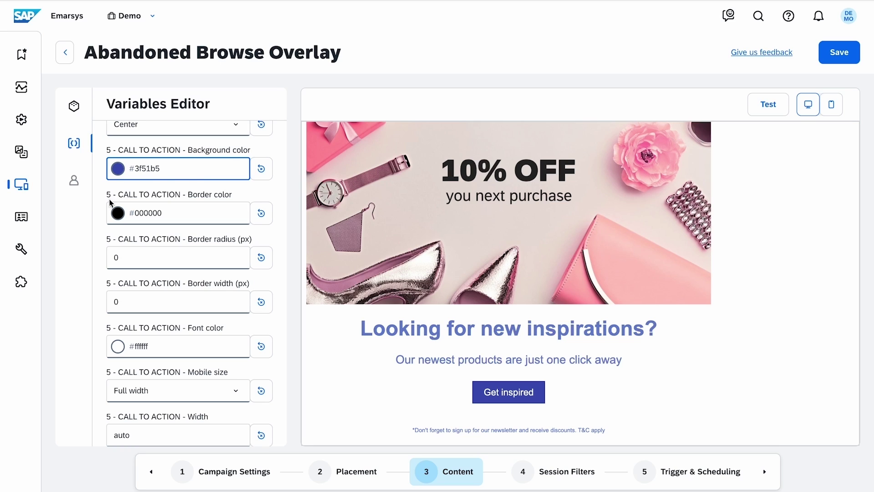
mouse_move(83, 191)
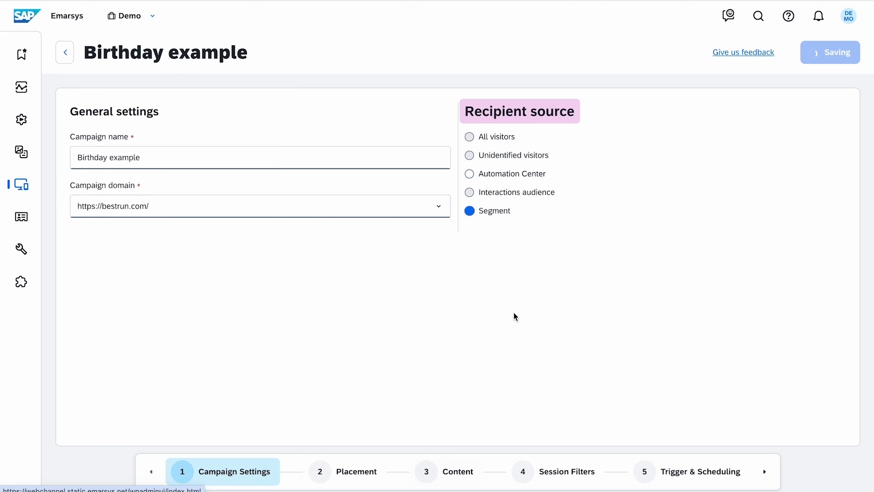
Insert the First Name personalization token before the '!' in the Birthday example's Happy Birthday! heading
click(460, 474)
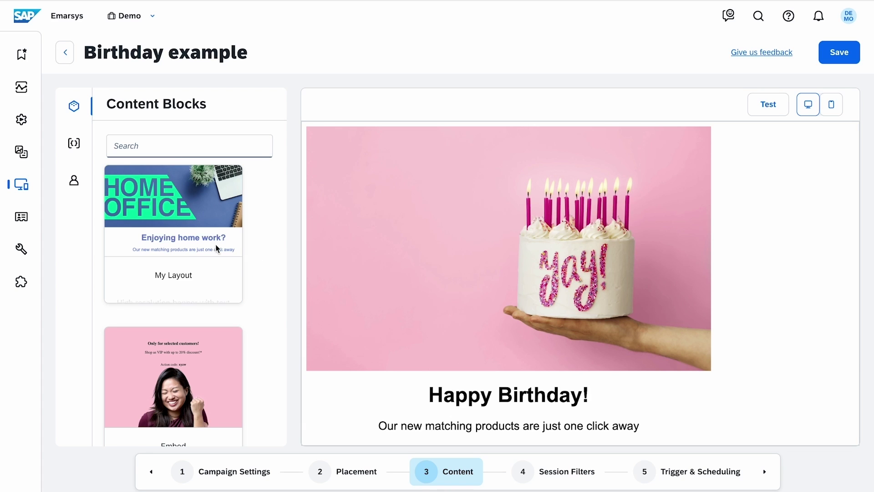
click(87, 189)
click(177, 152)
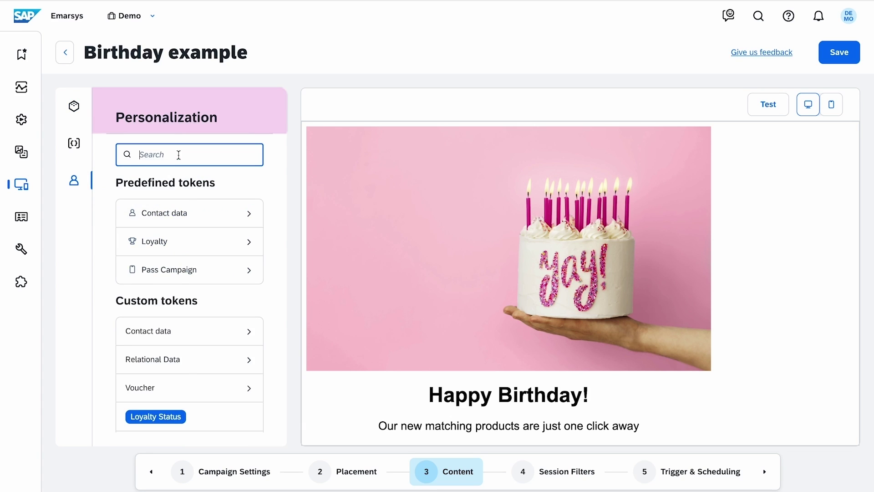
text(first)
click(584, 395)
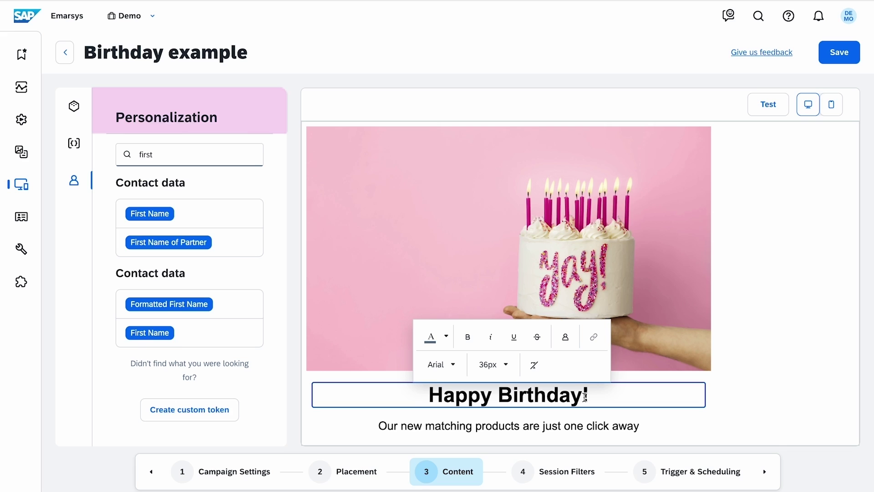
drag(150, 213, 584, 397)
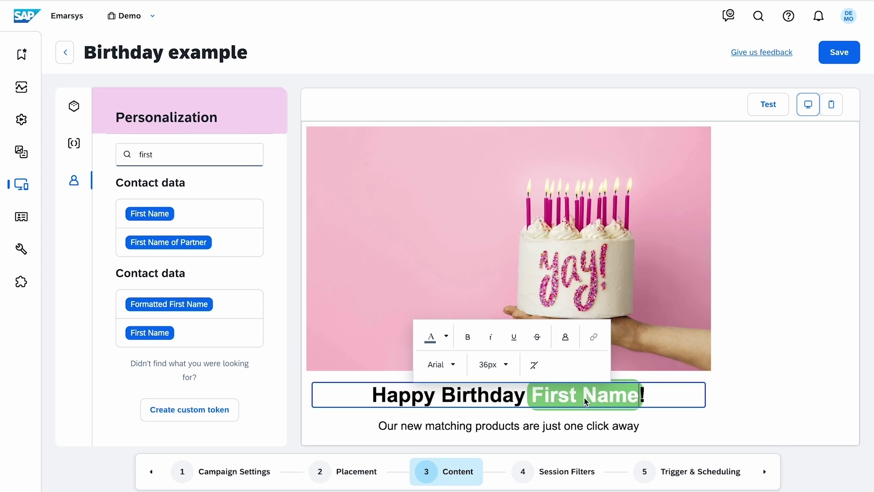
click(764, 380)
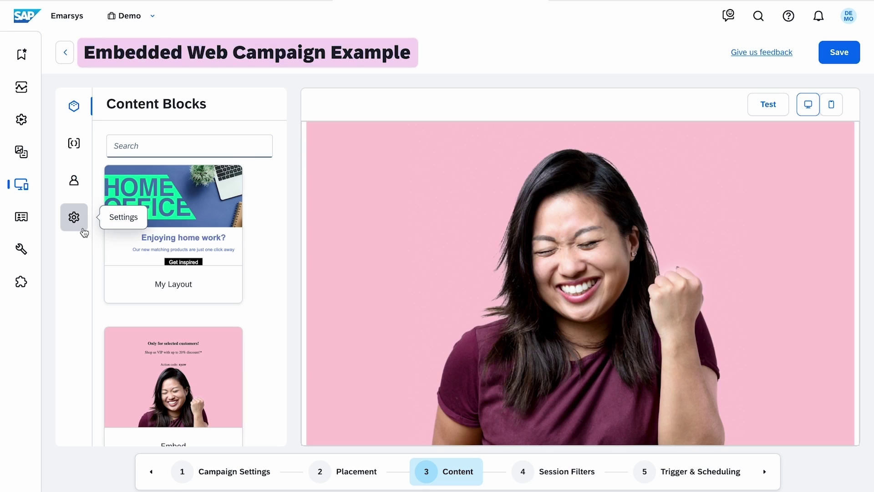
Set the embedded example's content placement to 'Insert content after selected zone'
click(83, 230)
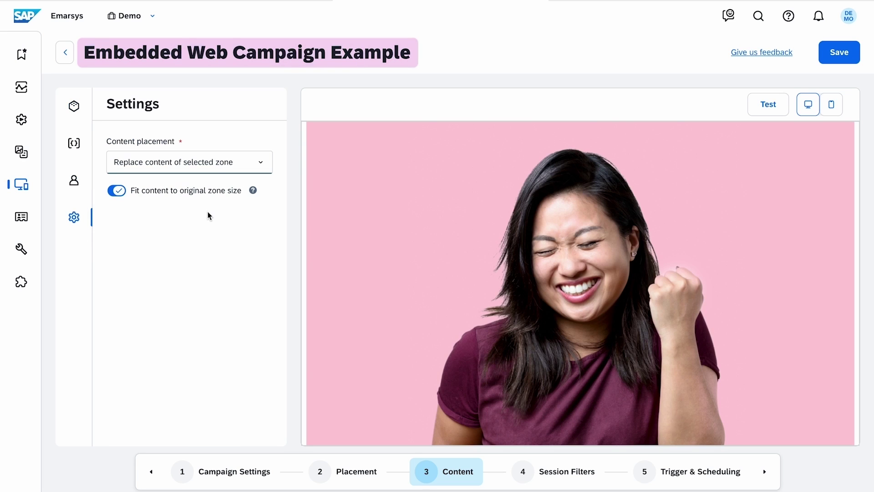
click(273, 168)
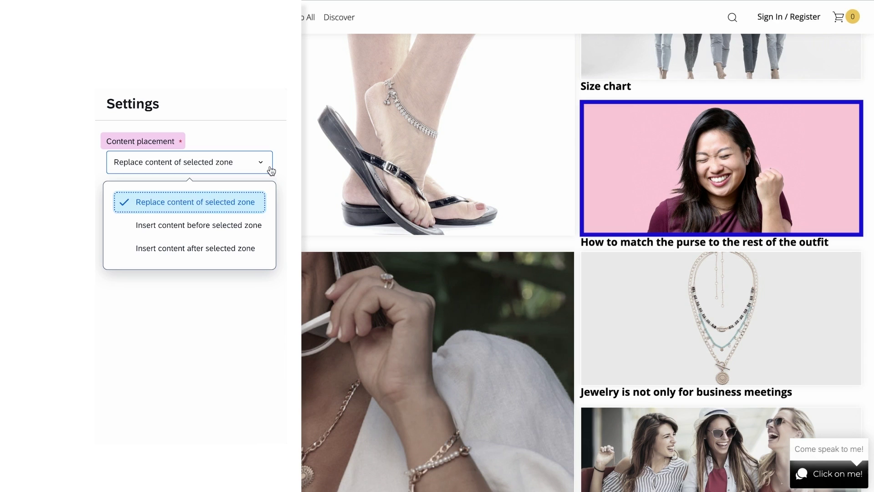
click(265, 232)
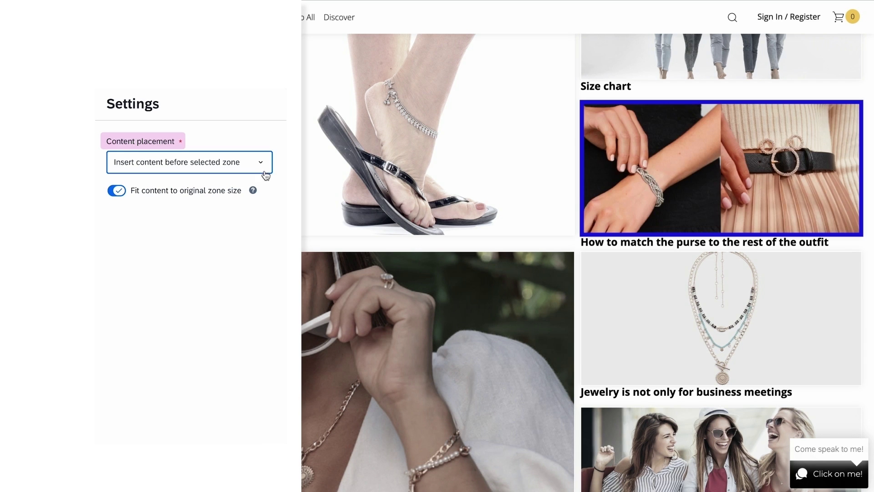
click(259, 253)
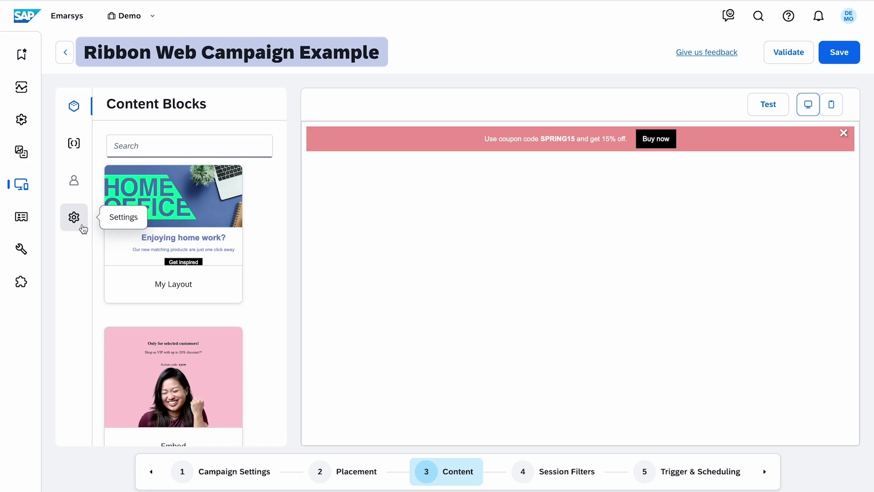
Set the ribbon example's placement to 'Fix position/ribbon at the bottom'
click(73, 216)
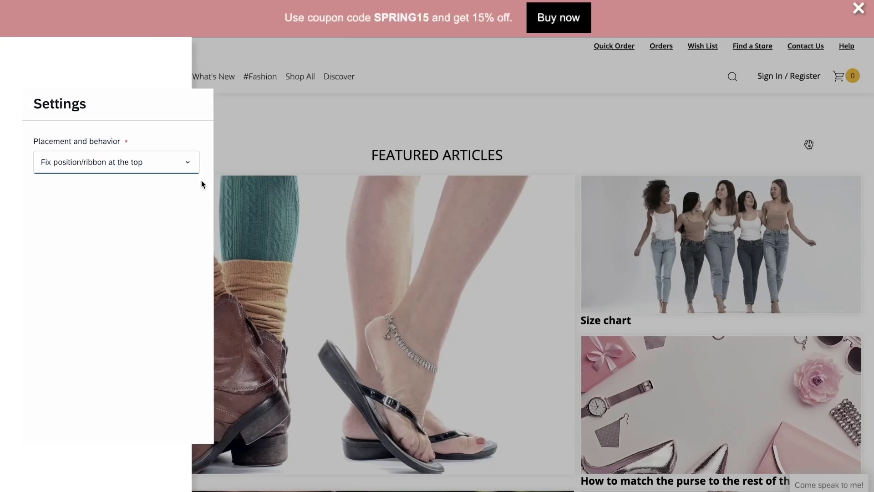
click(164, 163)
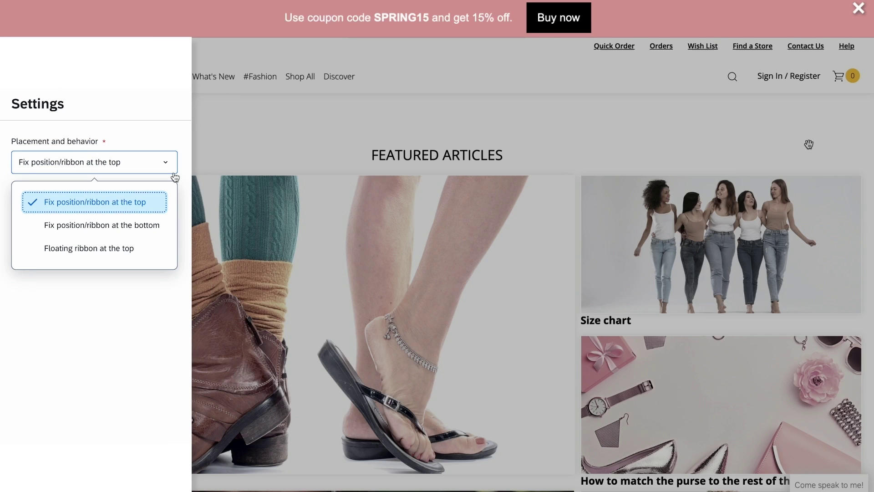
click(159, 253)
click(173, 171)
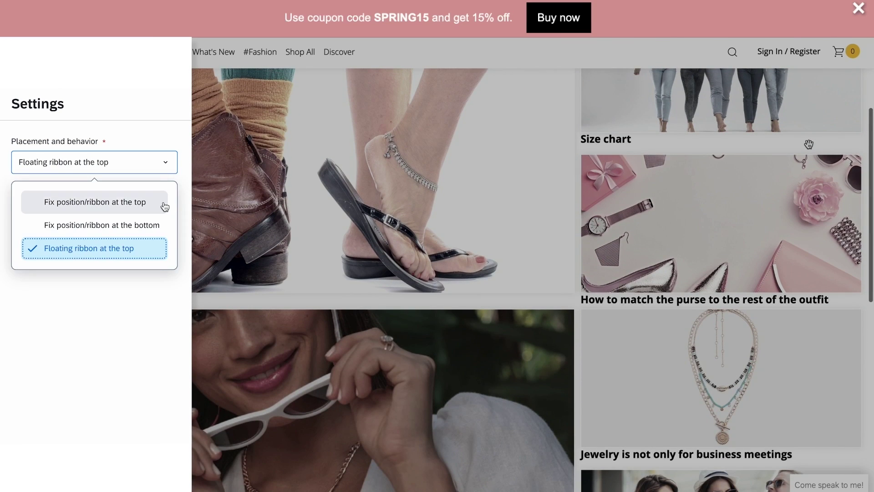
click(165, 207)
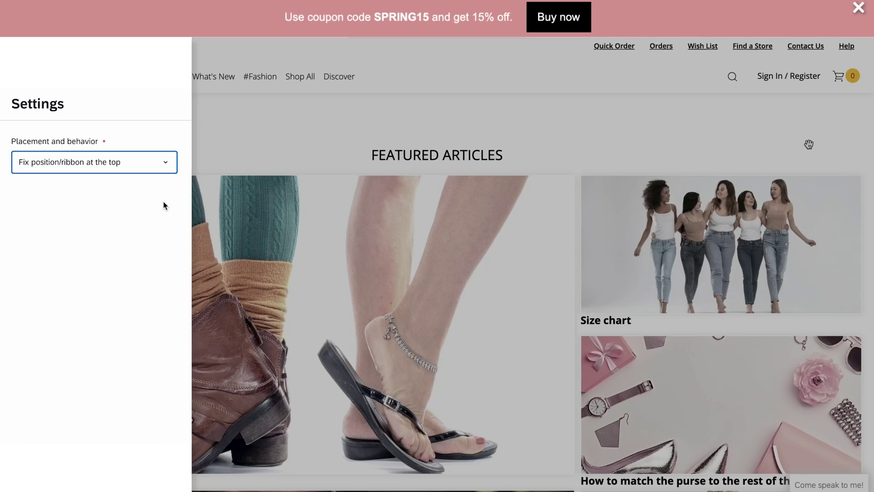
click(175, 171)
click(164, 227)
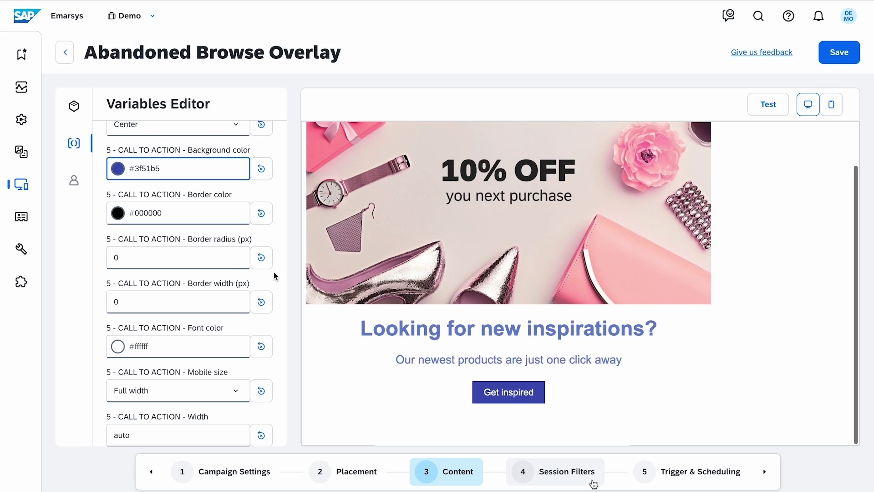
Add the 'Stop Targeting After Click' session filter rule to the overlay and continue to scheduling
click(594, 482)
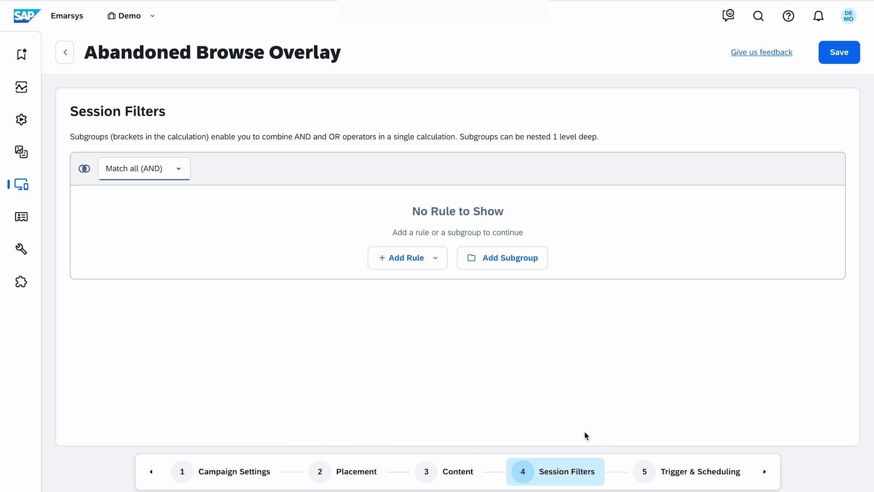
click(434, 267)
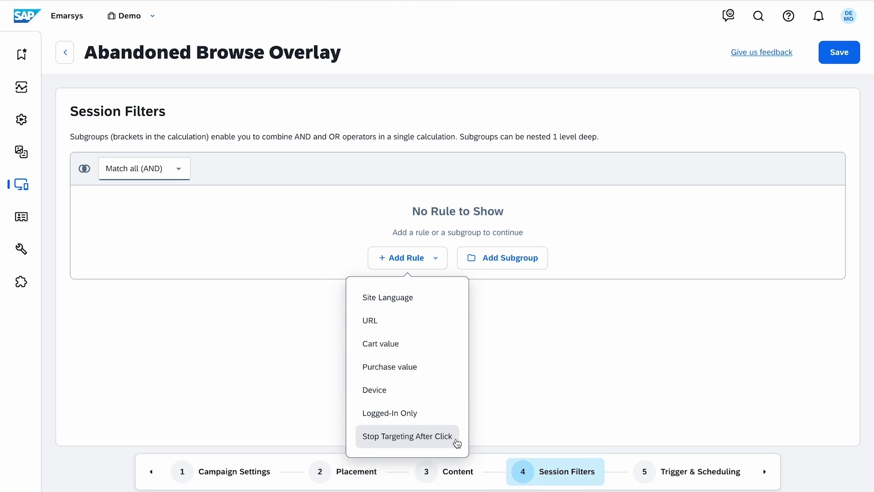
click(455, 438)
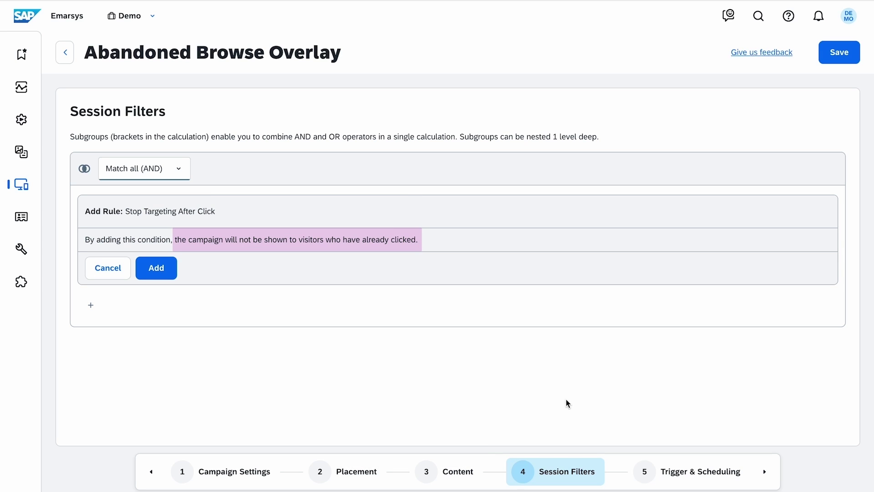
click(687, 480)
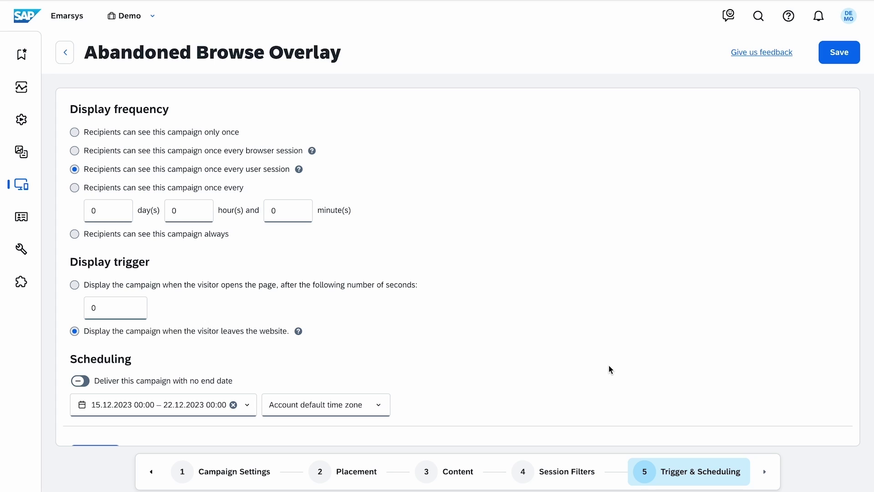
Show the overlay once every user session, triggered when visitors leave the website
click(73, 132)
click(73, 150)
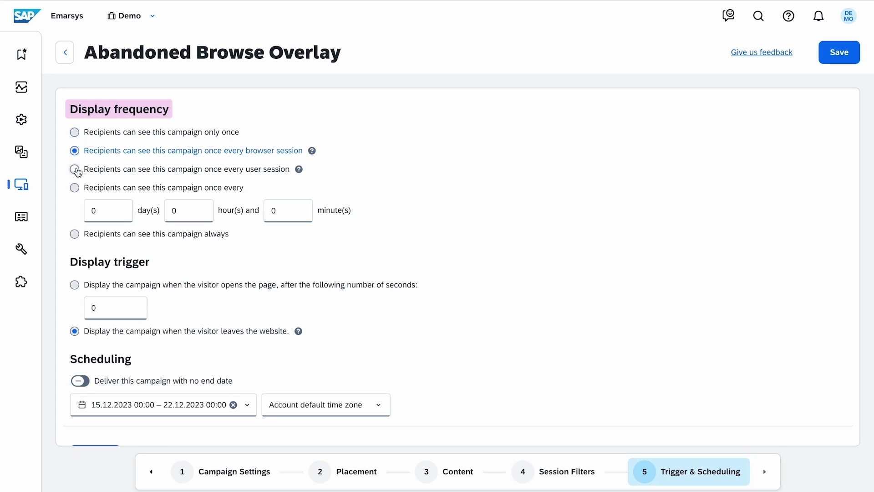
click(75, 169)
click(74, 188)
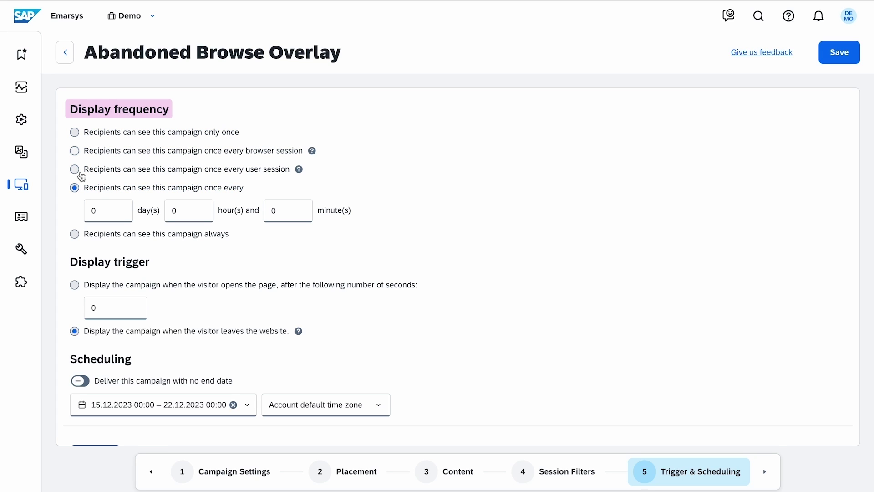
click(75, 169)
scroll(516, 253, down, 1)
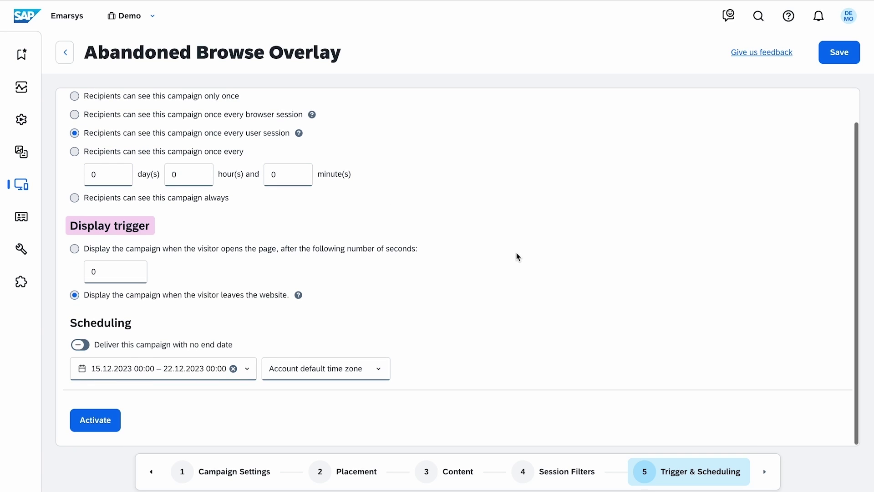
click(75, 250)
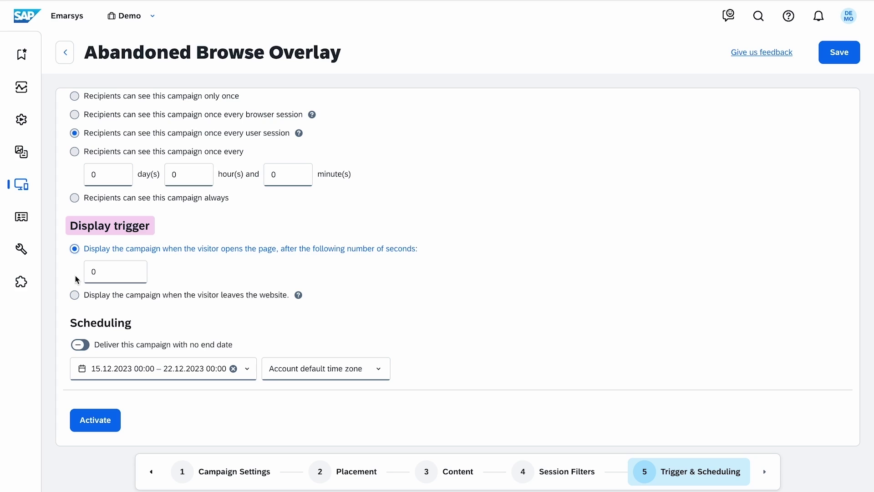
click(75, 295)
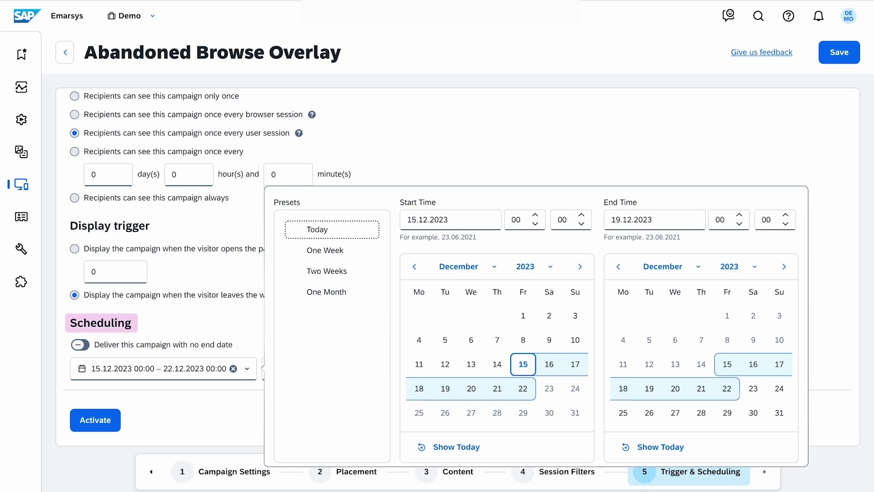
click(255, 406)
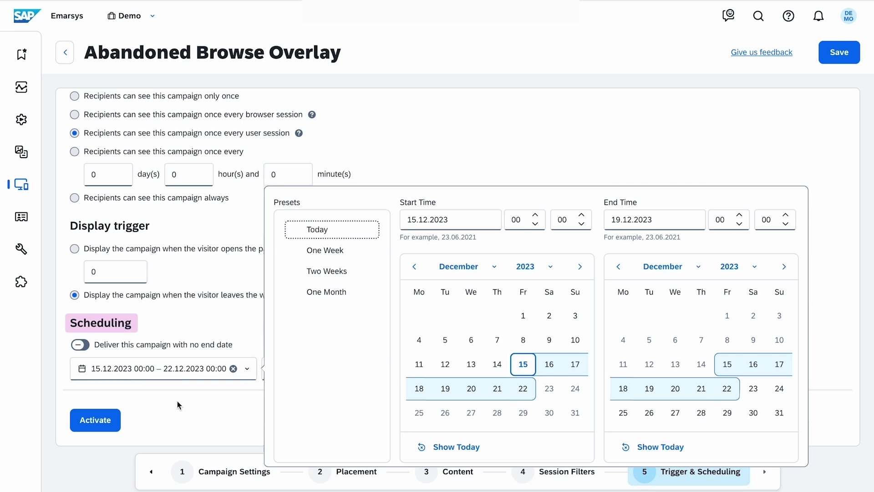
Activate the Abandoned Browse Overlay campaign and dismiss the scheduled-campaign warning
click(121, 430)
click(578, 312)
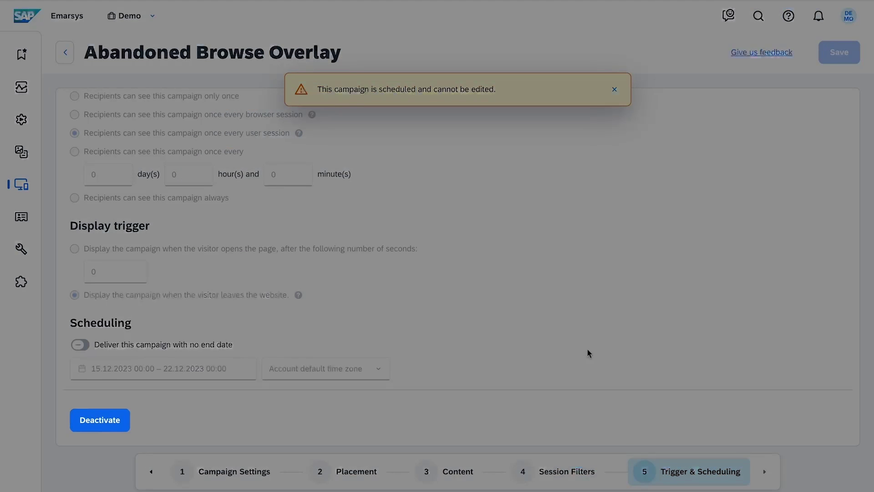
click(614, 91)
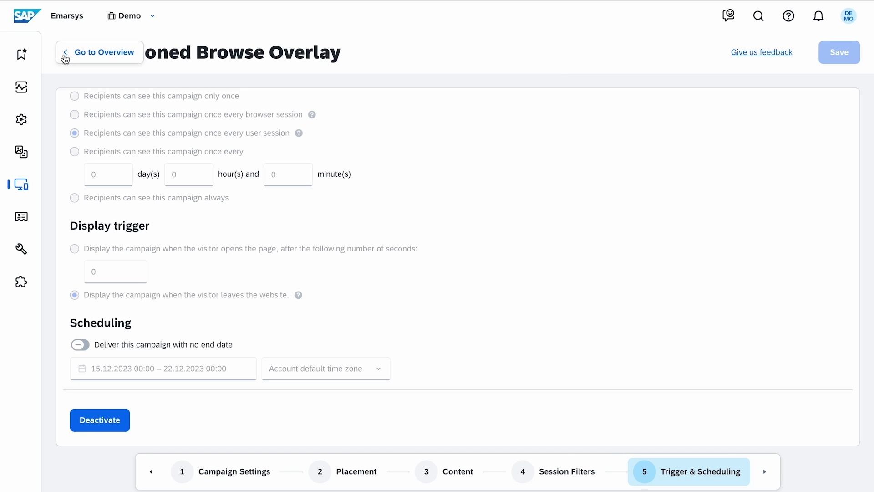
Return to the campaign overview and keep Abandoned Browse Overlay at priority 1 without reordering
click(64, 52)
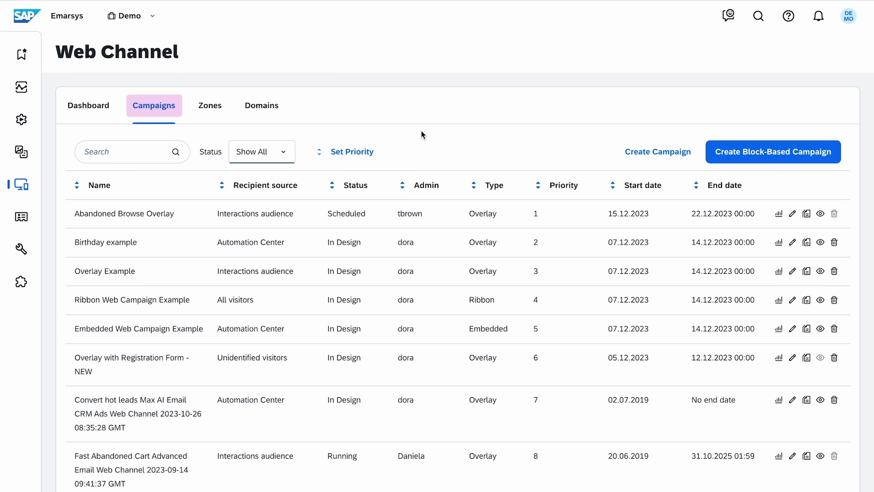
click(375, 161)
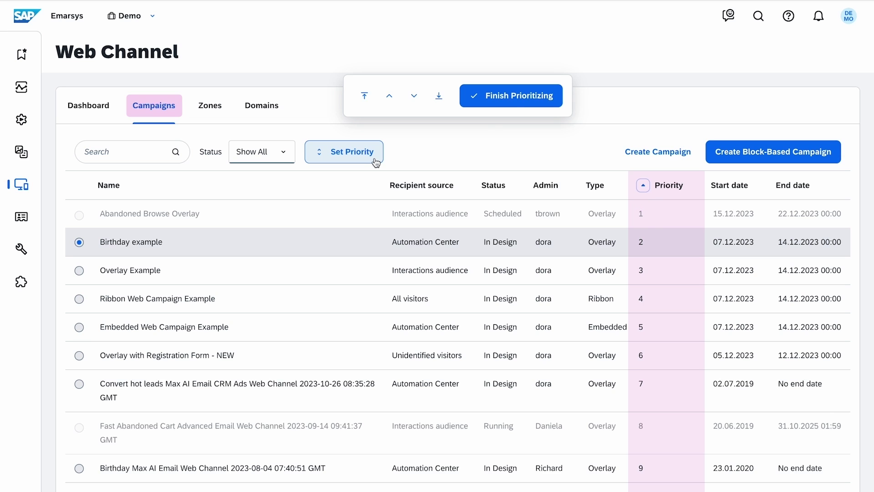
click(517, 103)
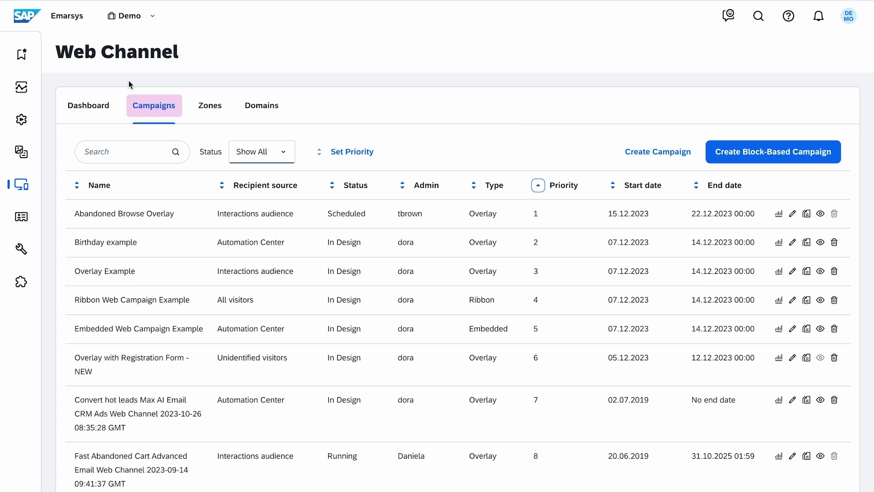
Open the Abandoned Browse program and link its web channel add node to Abandoned Browse Overlay
mouse_move(33, 127)
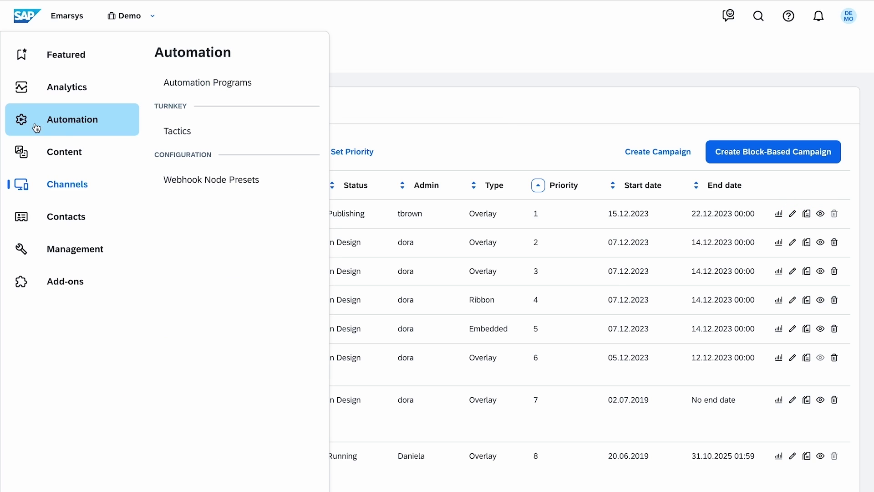
click(300, 87)
click(788, 168)
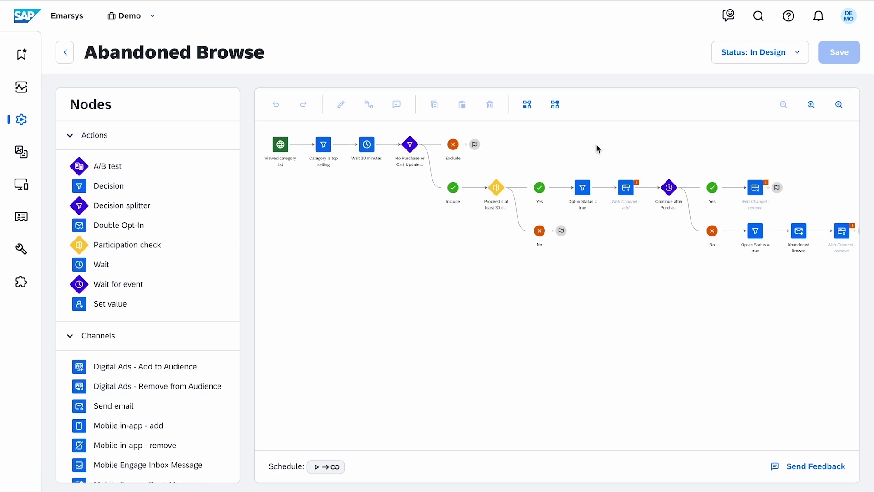
double_click(626, 187)
click(567, 252)
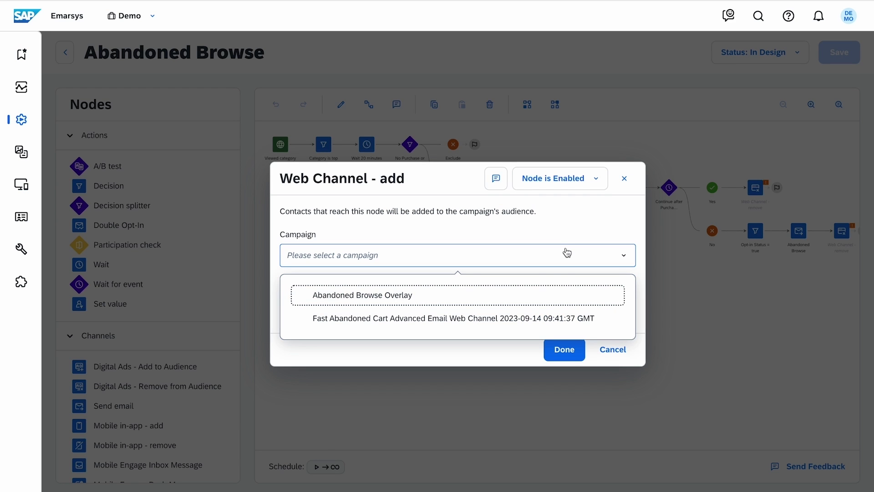
click(547, 294)
click(567, 353)
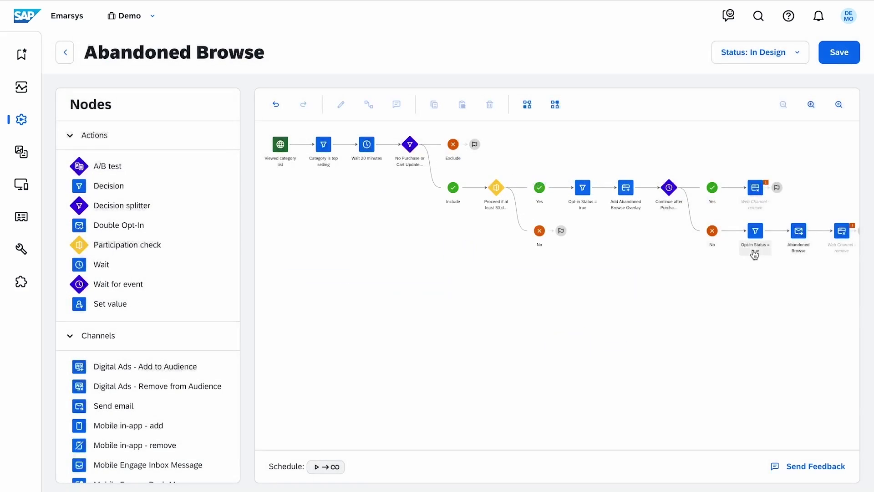
Link both web channel remove nodes to the Abandoned Browse Overlay campaign
double_click(759, 199)
click(521, 257)
click(504, 296)
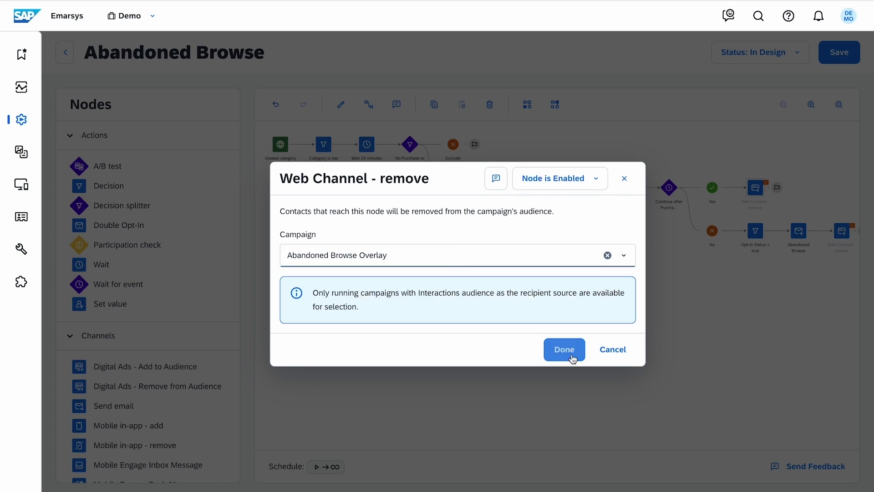
click(565, 349)
double_click(841, 230)
click(552, 261)
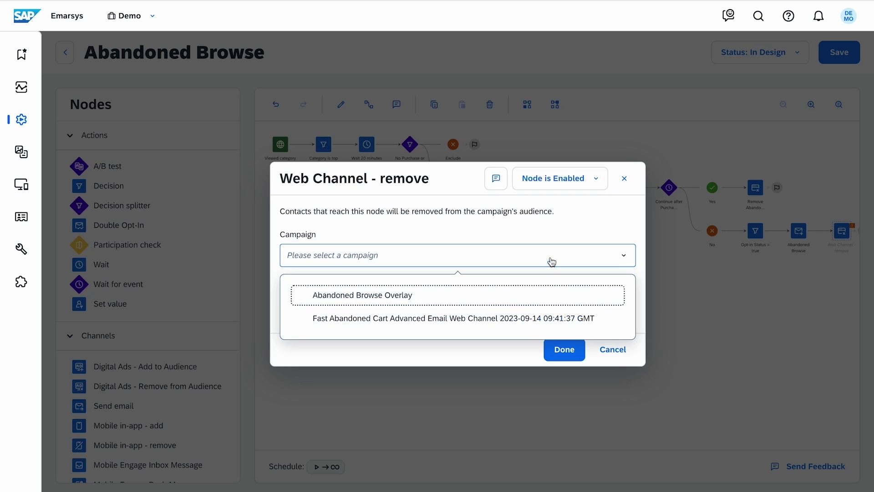
click(549, 294)
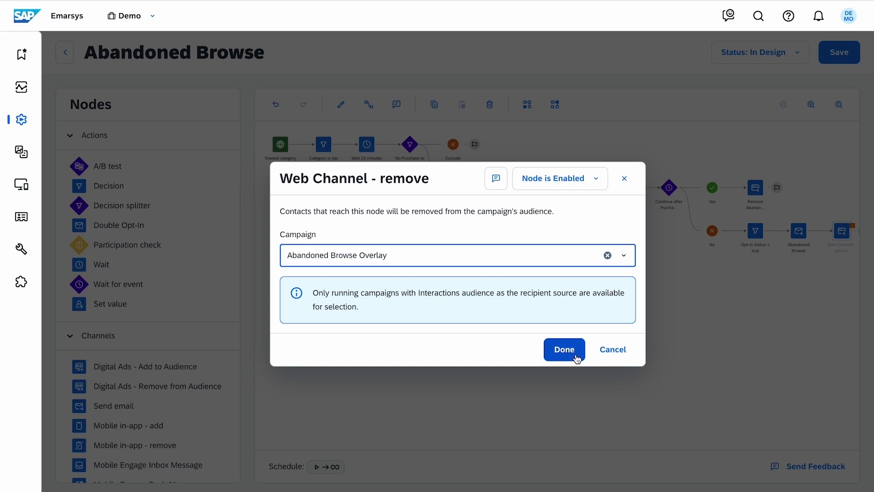
click(575, 357)
Save the Abandoned Browse program and activate it
click(822, 60)
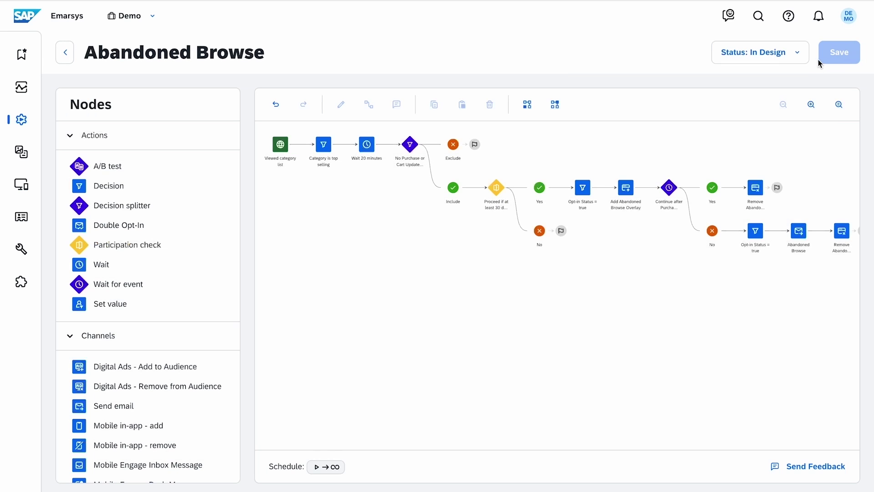
click(792, 52)
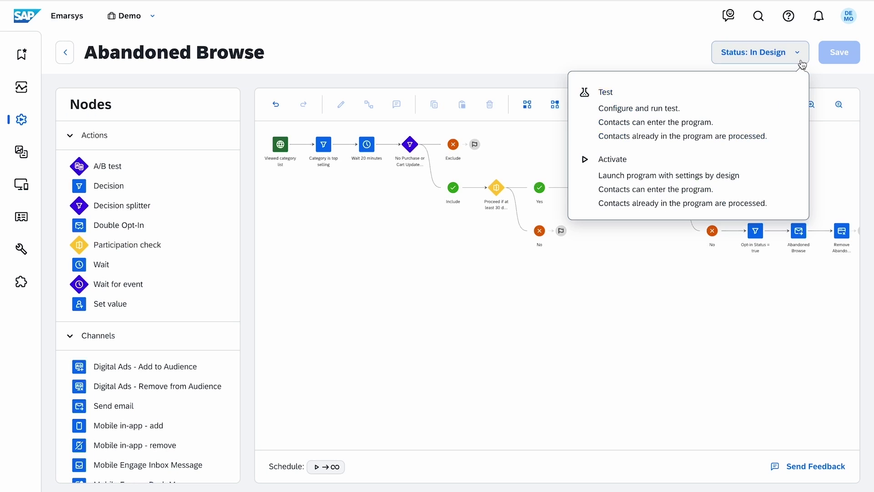
click(782, 178)
click(574, 310)
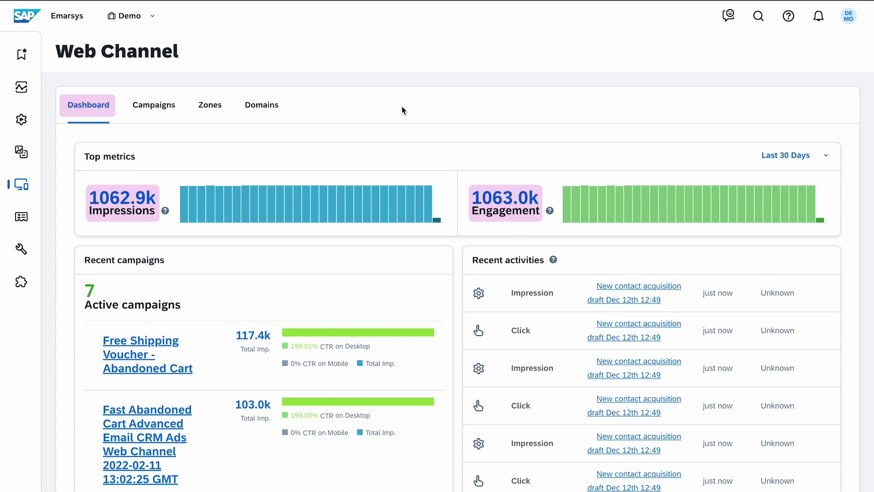
Scroll through the Web Channel dashboard's metrics and recent campaigns, then back to the top
scroll(402, 108, down, 3)
mouse_move(402, 106)
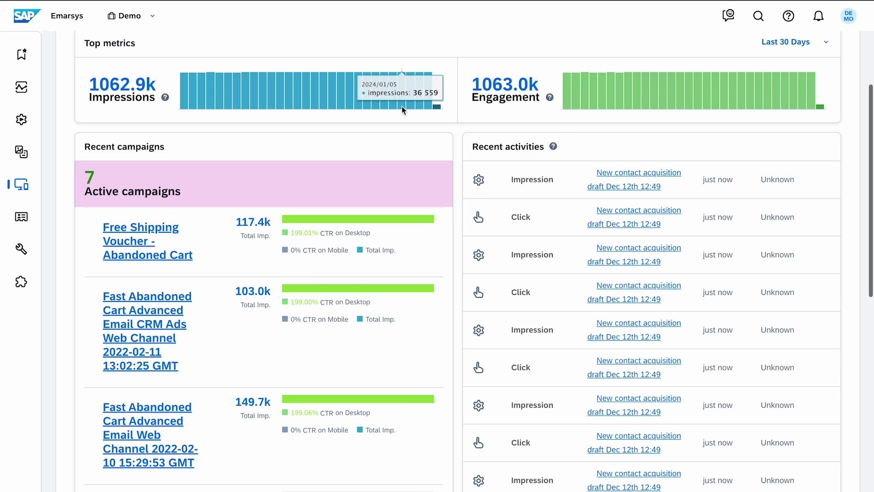
scroll(401, 107, down, 4)
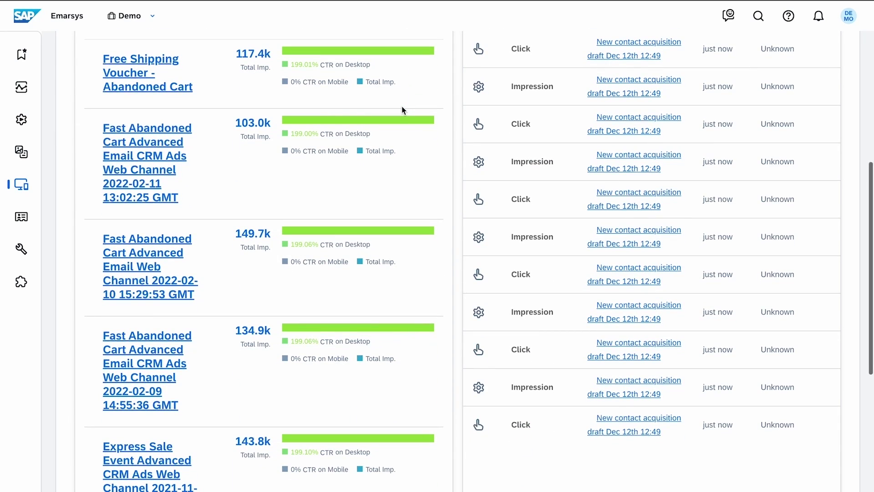
scroll(403, 108, up, 7)
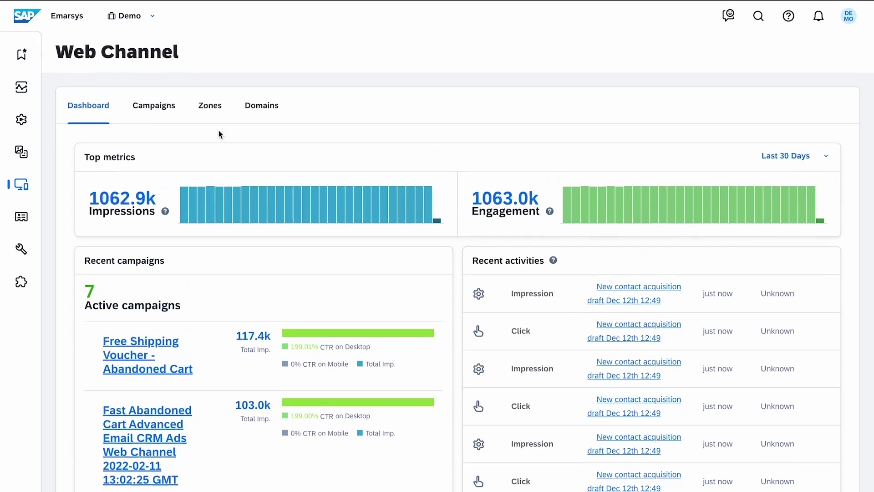
Open the Abandoned Browse Overlay report from the Campaigns list and review its impressions, engagement and CTR
click(177, 119)
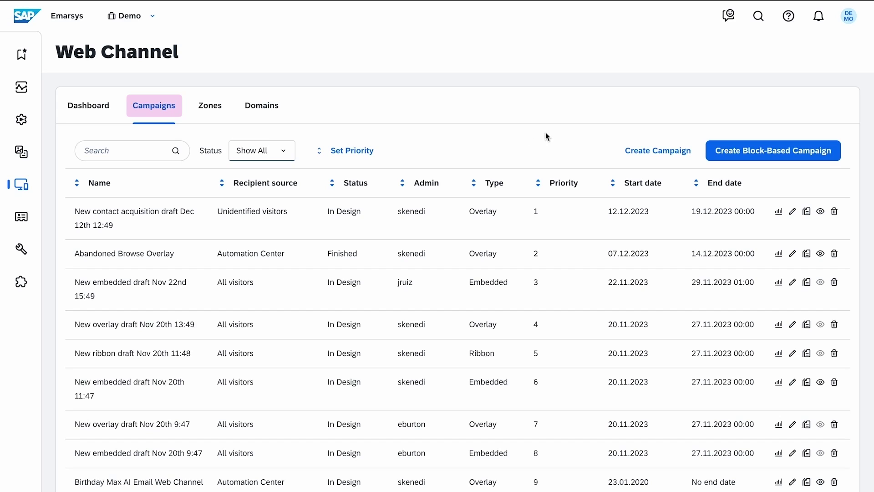
click(780, 258)
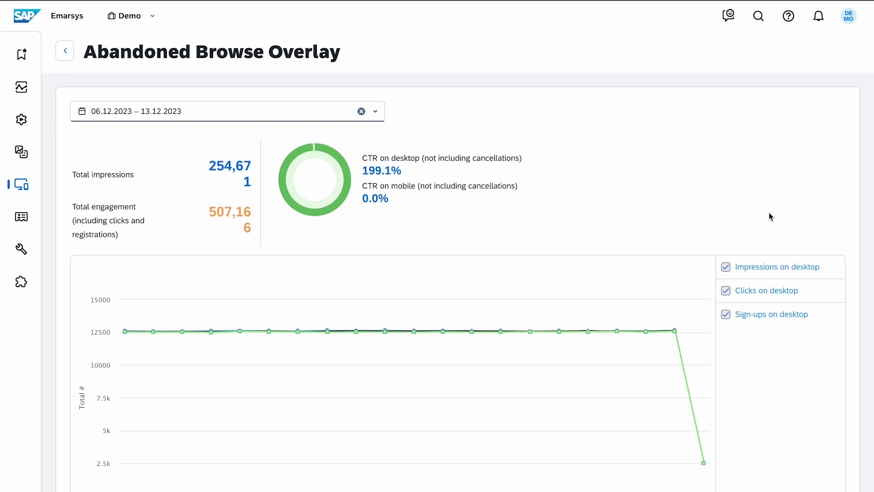
click(375, 112)
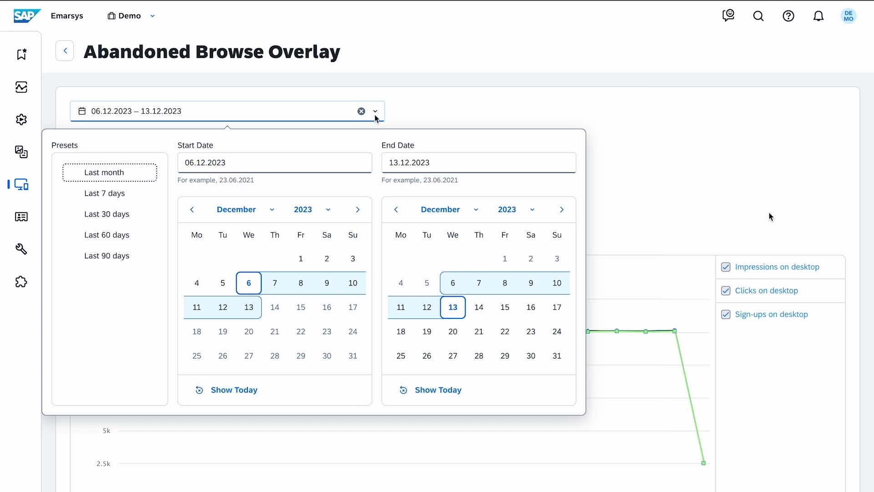
click(375, 114)
click(463, 112)
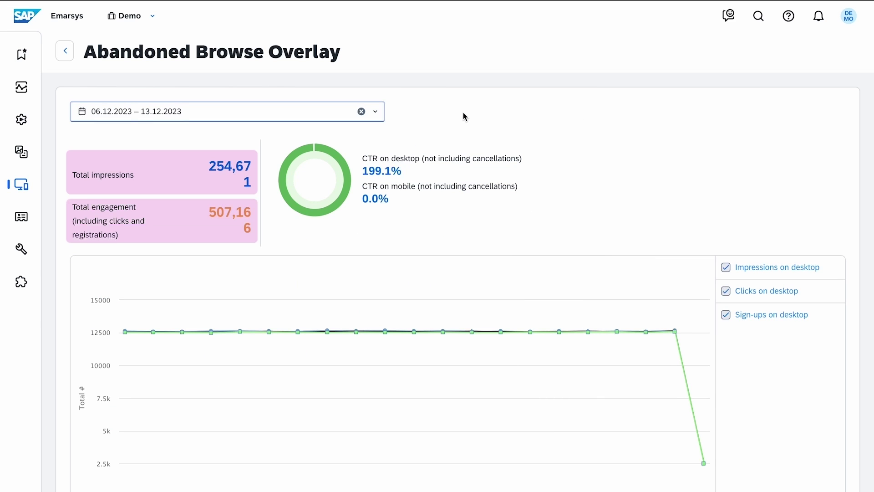
scroll(463, 113, down, 2)
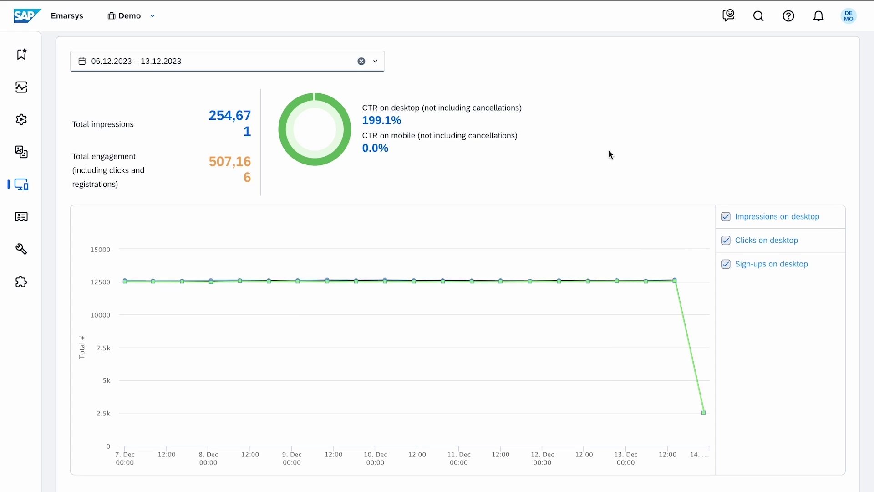
scroll(609, 154, up, 2)
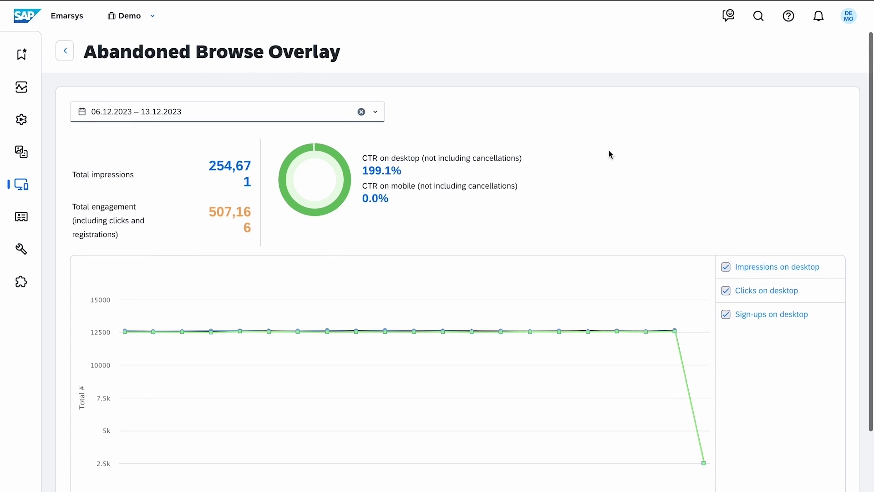